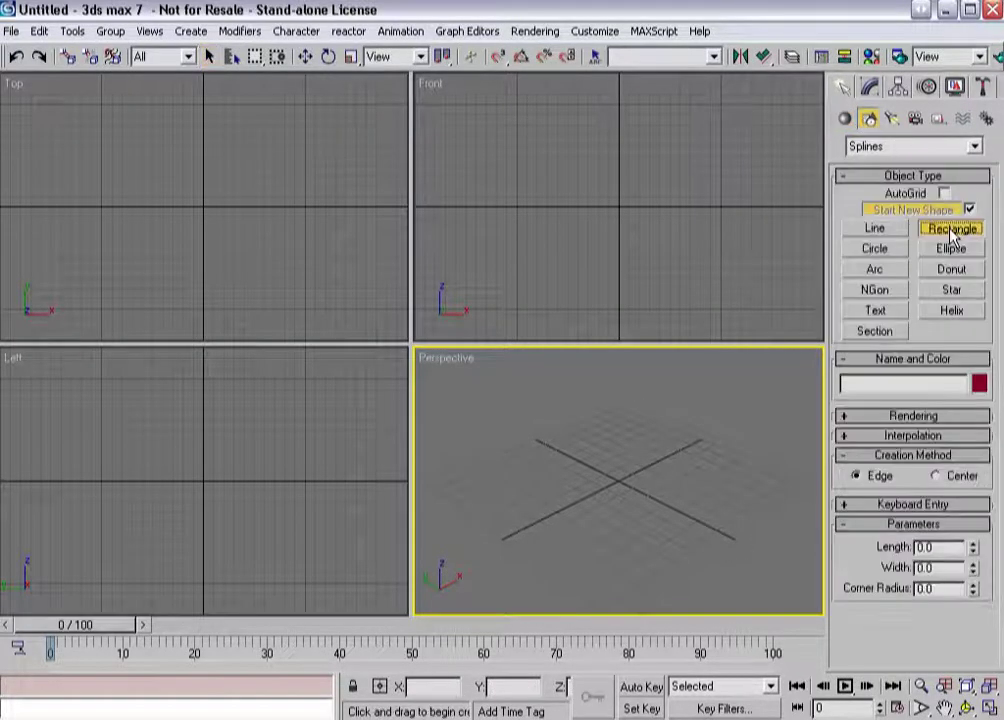
Draw the first rectangle in the maximized Top view.
click(101, 249)
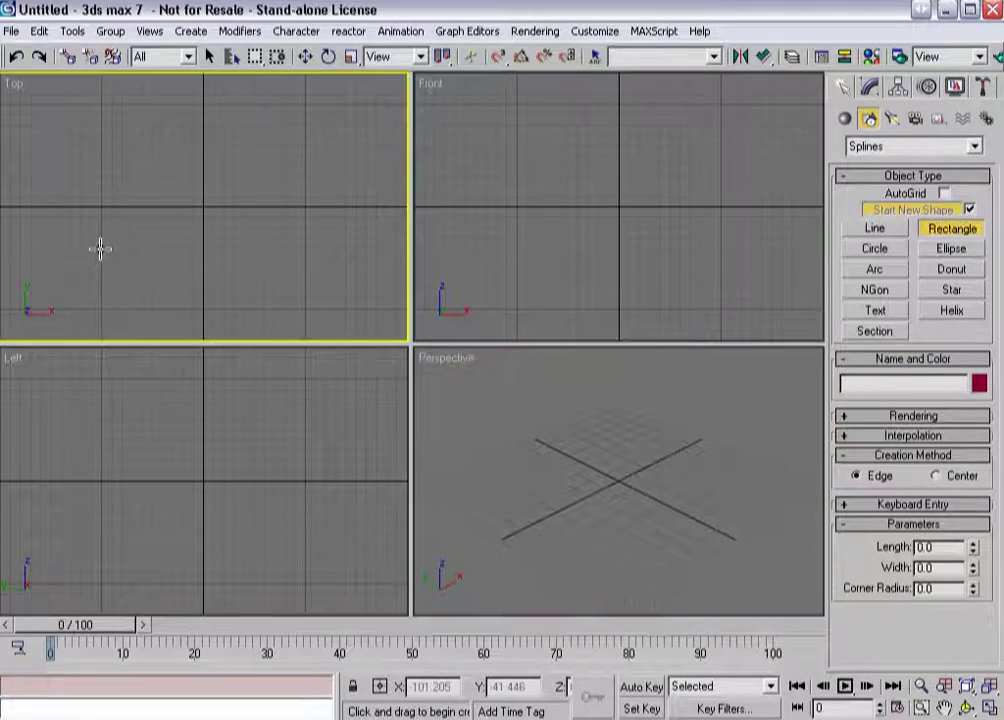
key(alt+w)
drag(206, 164, 329, 335)
right_click(309, 262)
Clone the rectangle to its right and scale the copy narrower on X.
right_click(309, 233)
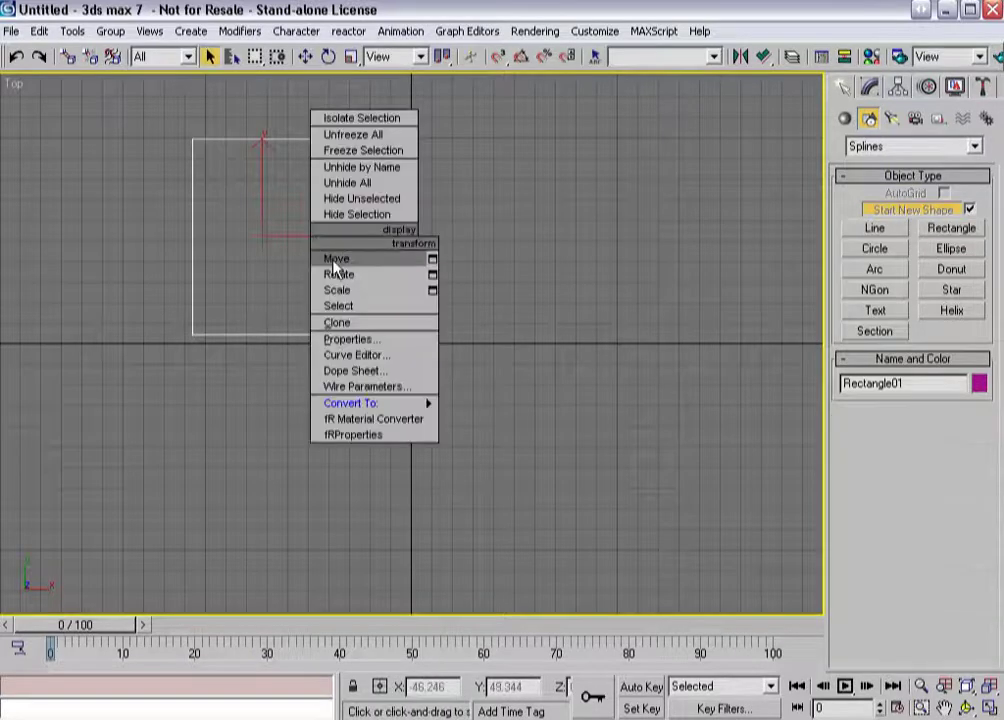
click(327, 262)
mouse_move(330, 234)
shift+mouse_down()
mouse_move(488, 236)
mouse_move(441, 234)
shift+mouse_up()
key(Return)
key(r)
key(w)
Clone the first rectangle again, placing it right of the narrow middle one.
click(282, 137)
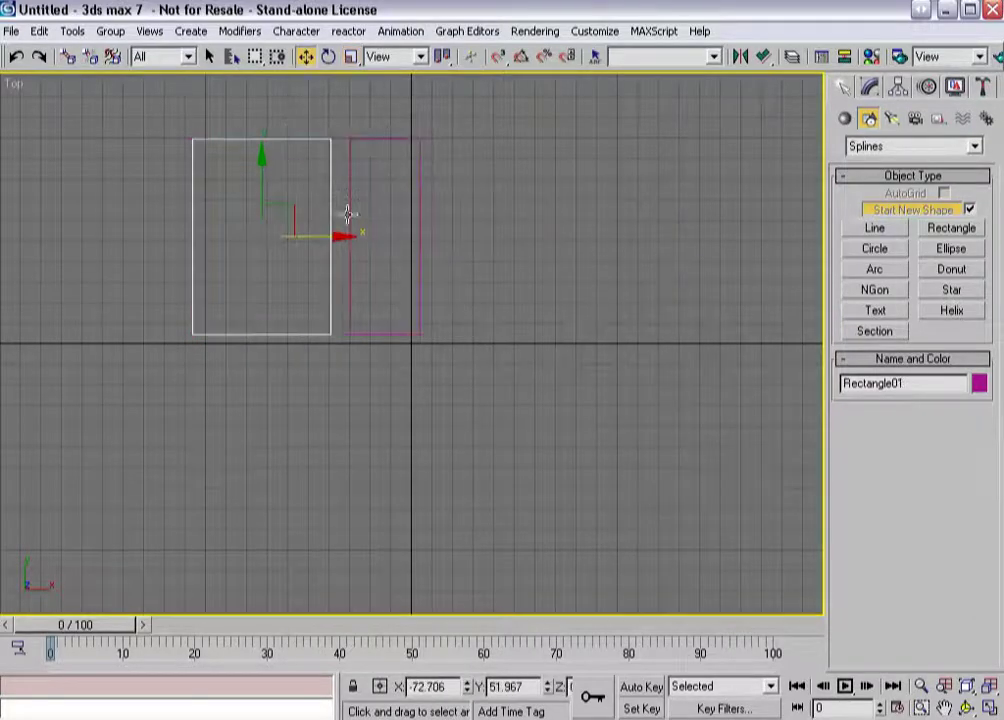
shift+drag(312, 238, 558, 238)
key(Return)
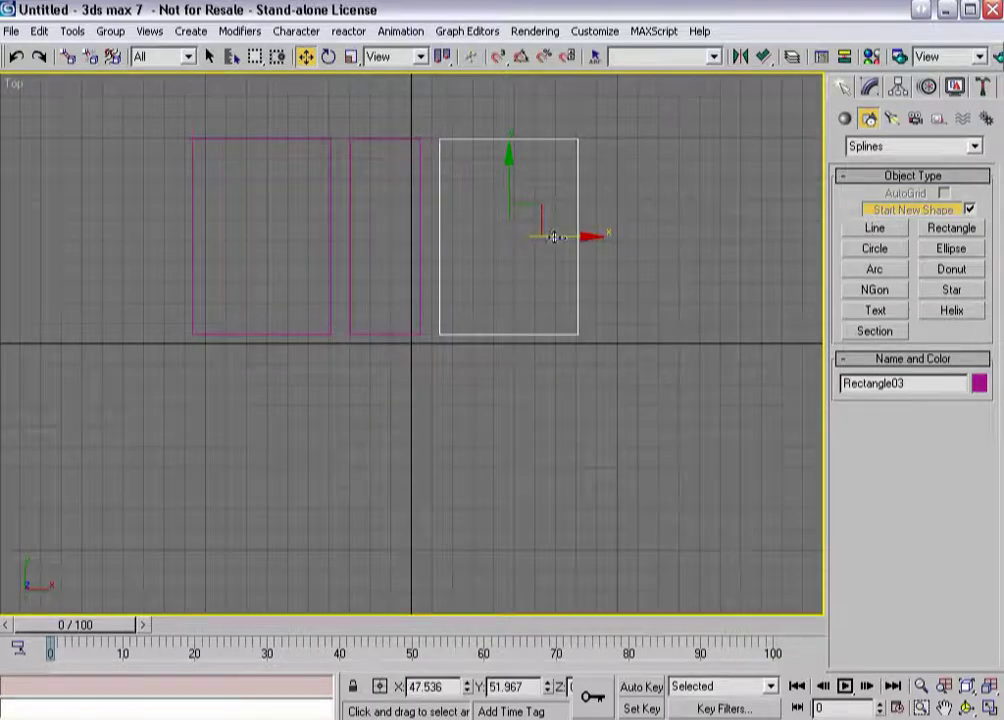
click(422, 220)
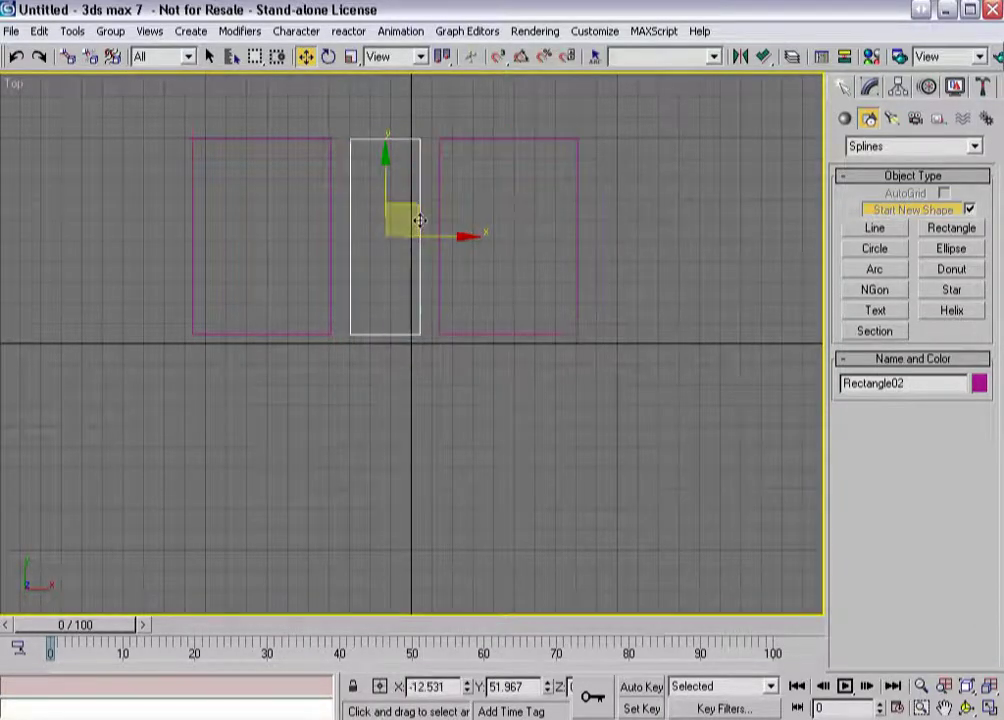
Convert the middle rectangle to an Editable Spline and attach the other two rectangles.
right_click(416, 220)
mouse_move(458, 382)
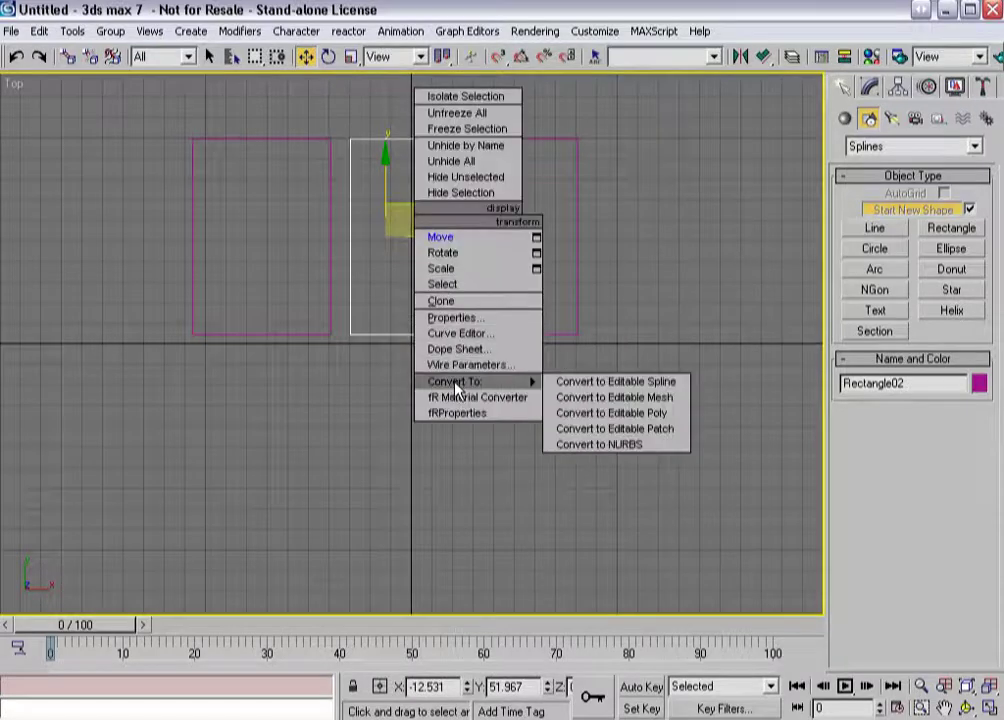
click(600, 383)
right_click(422, 280)
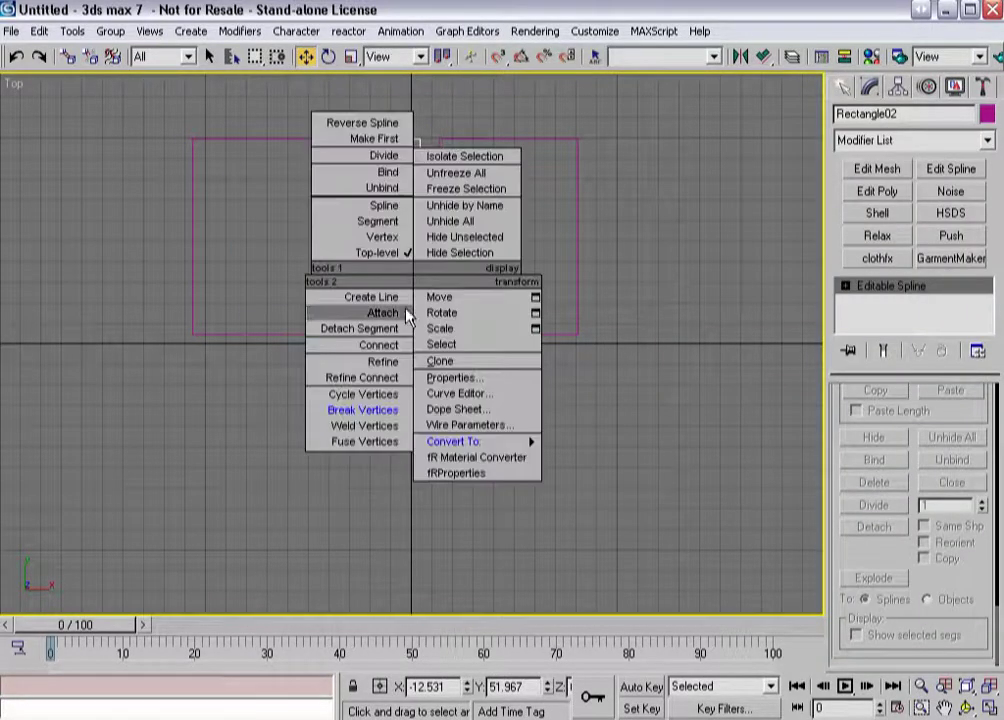
click(383, 309)
click(439, 290)
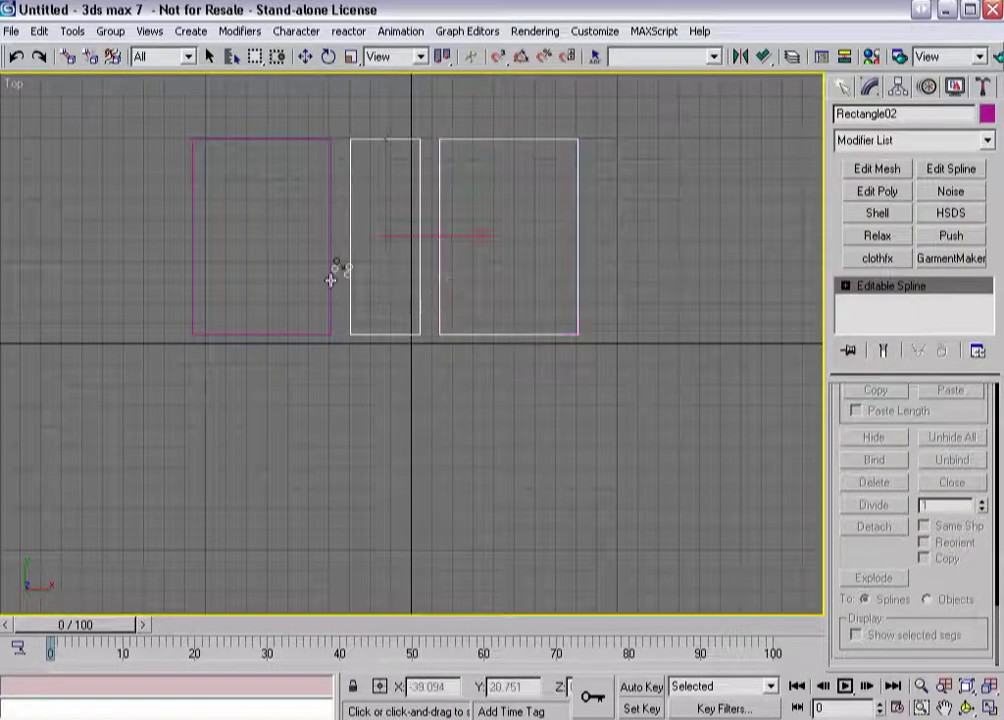
click(332, 270)
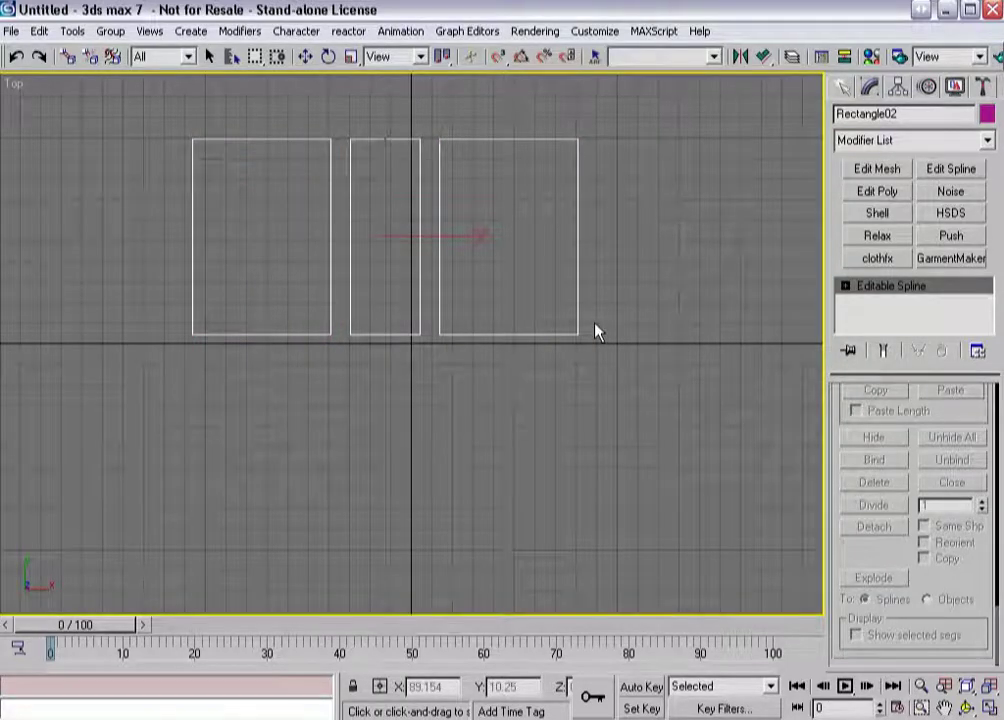
Set the spline's object colour to dark blue and hide the Top view grid.
click(987, 113)
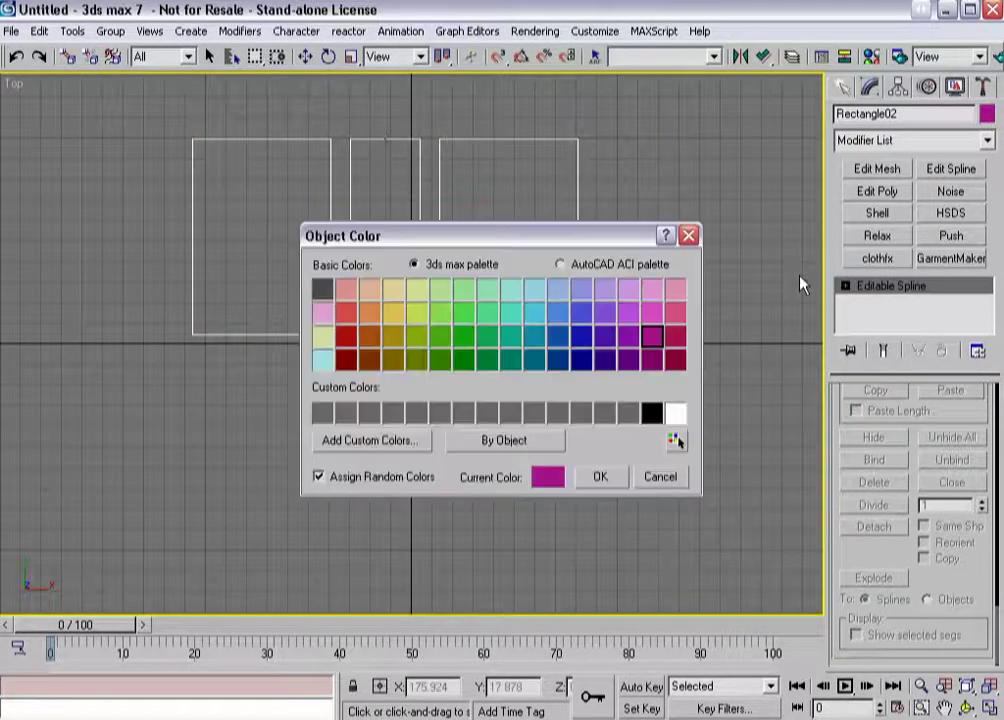
click(578, 363)
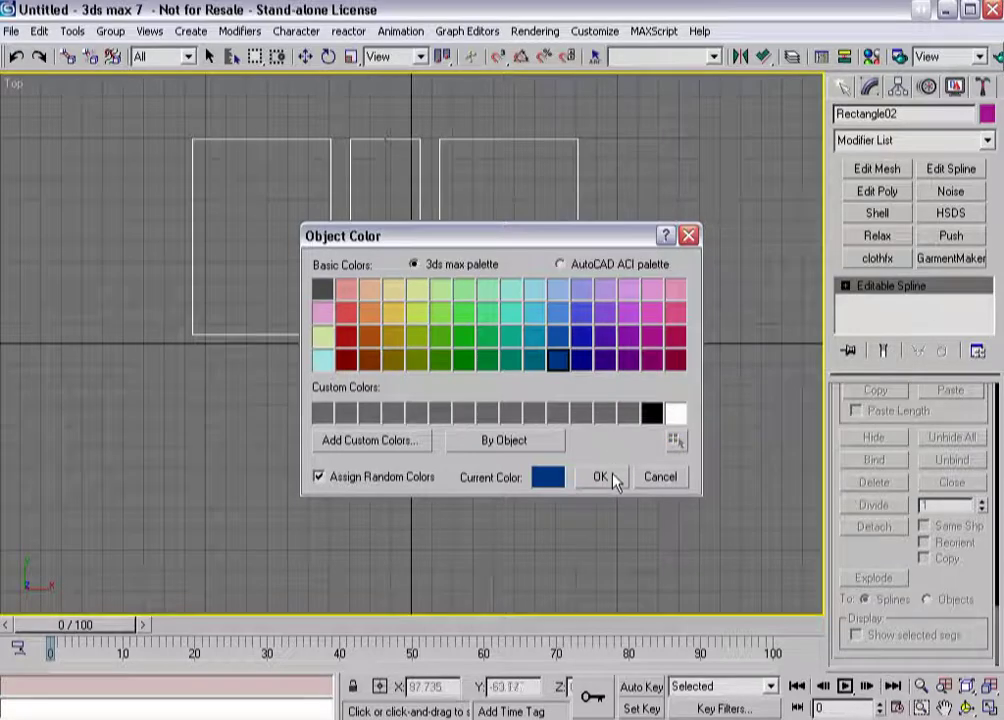
click(600, 476)
key(g)
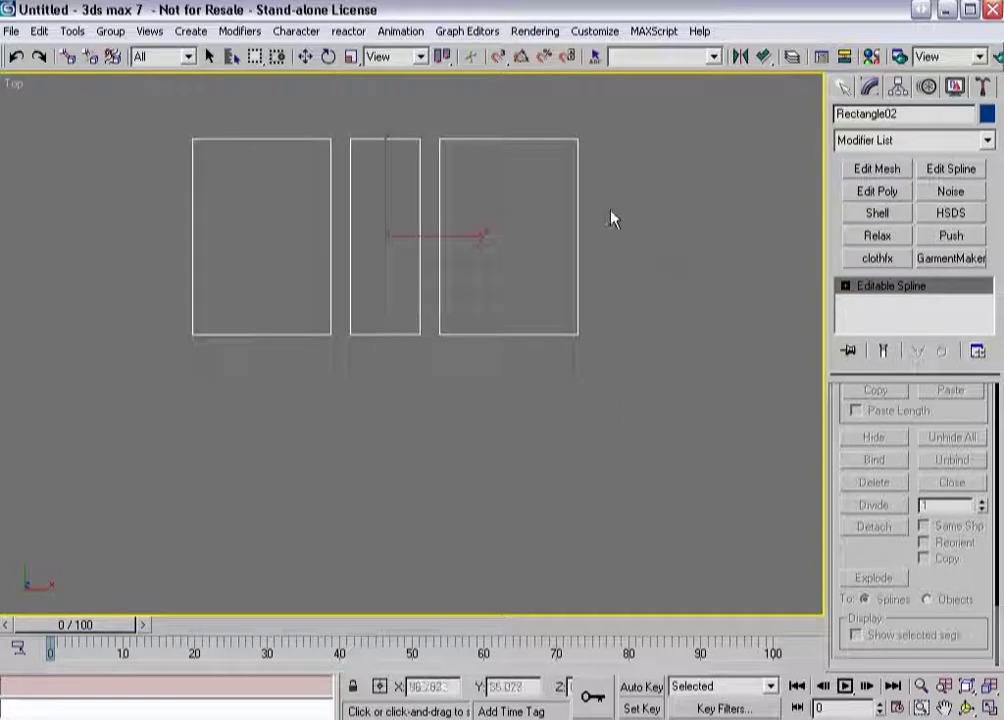
Recentre the Top view and reselect the combined spline.
middle_drag(560, 224, 498, 233)
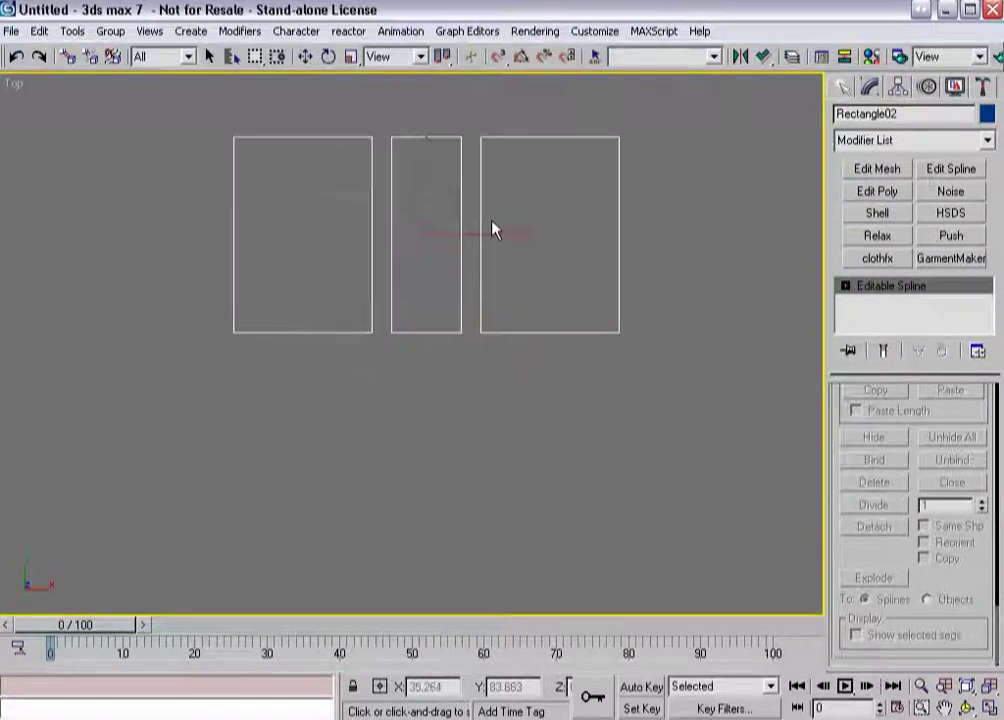
click(208, 57)
click(195, 288)
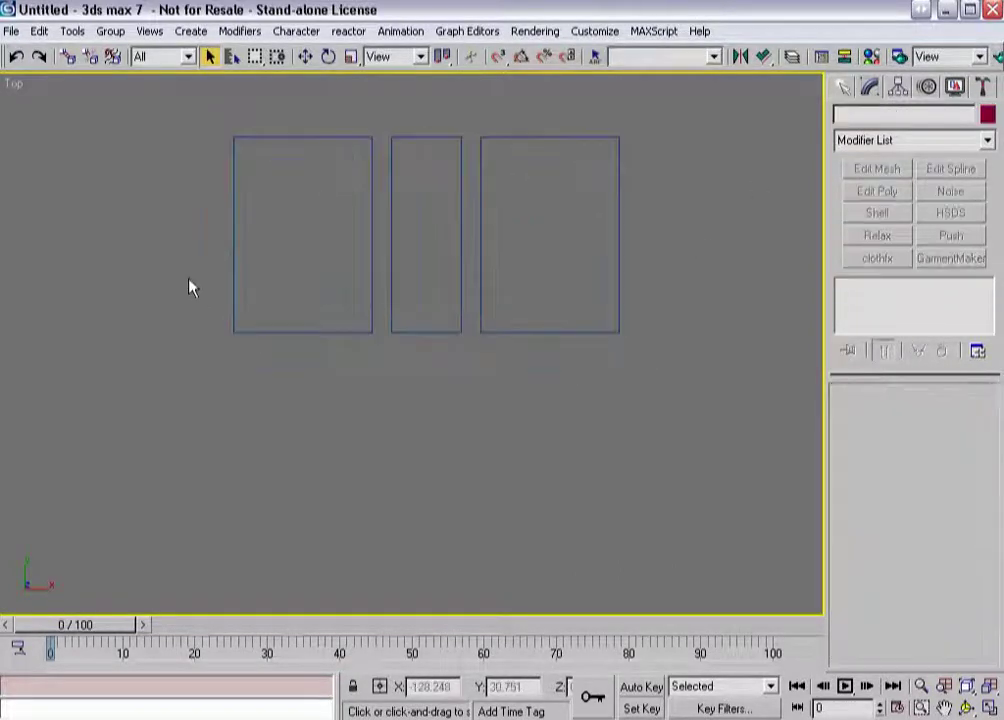
click(391, 251)
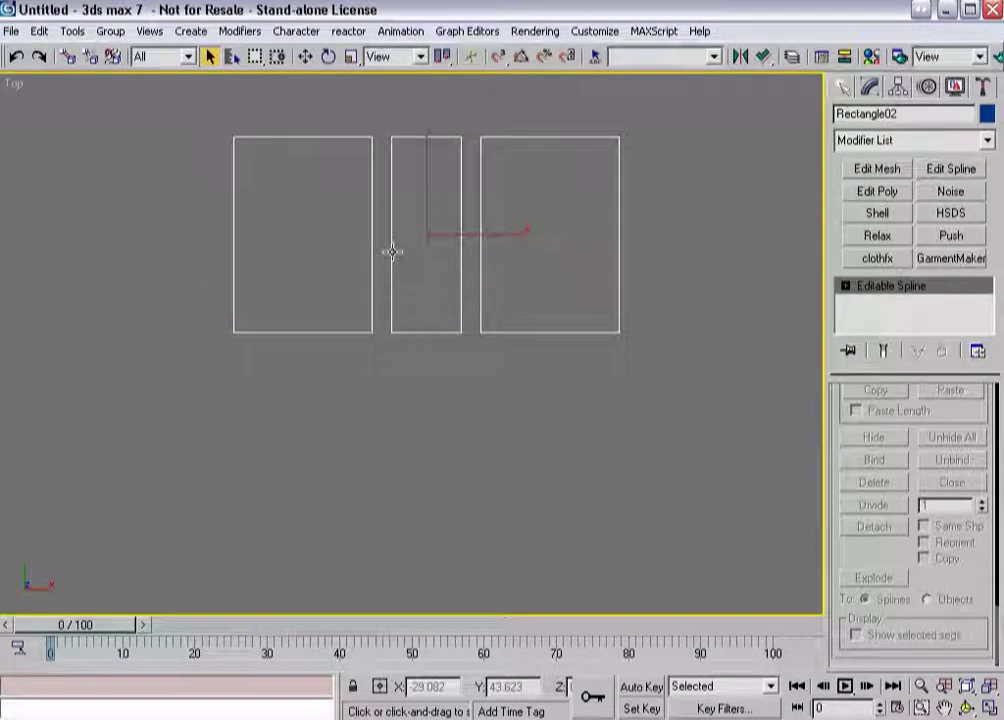
Set all of the spline's vertices to Corner and break them.
key(w)
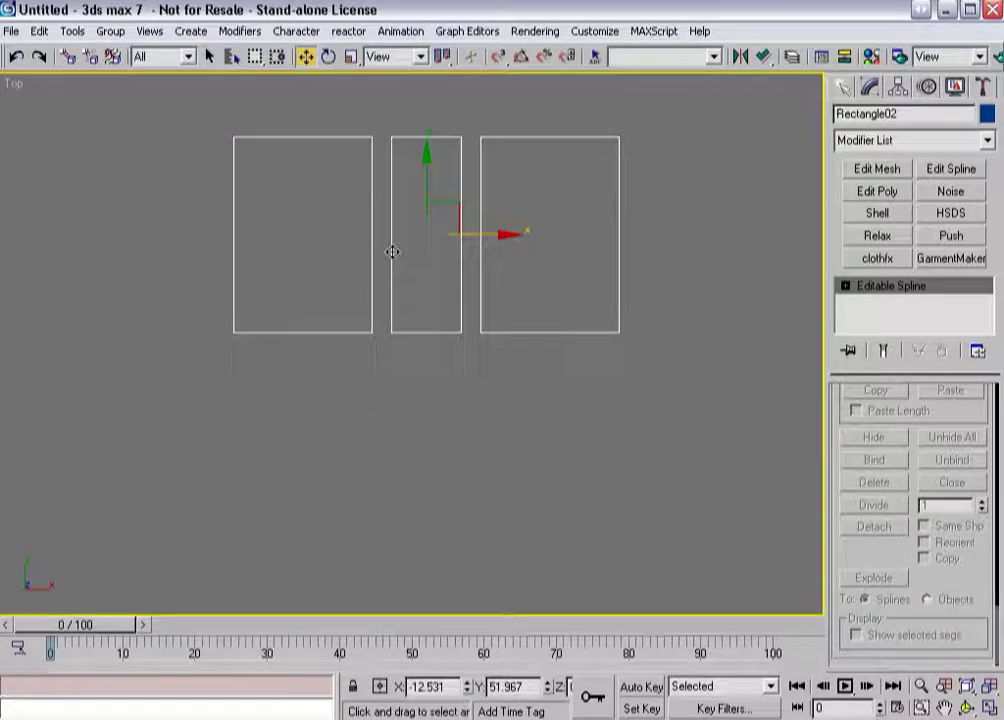
key(1)
drag(206, 117, 634, 362)
right_click(616, 333)
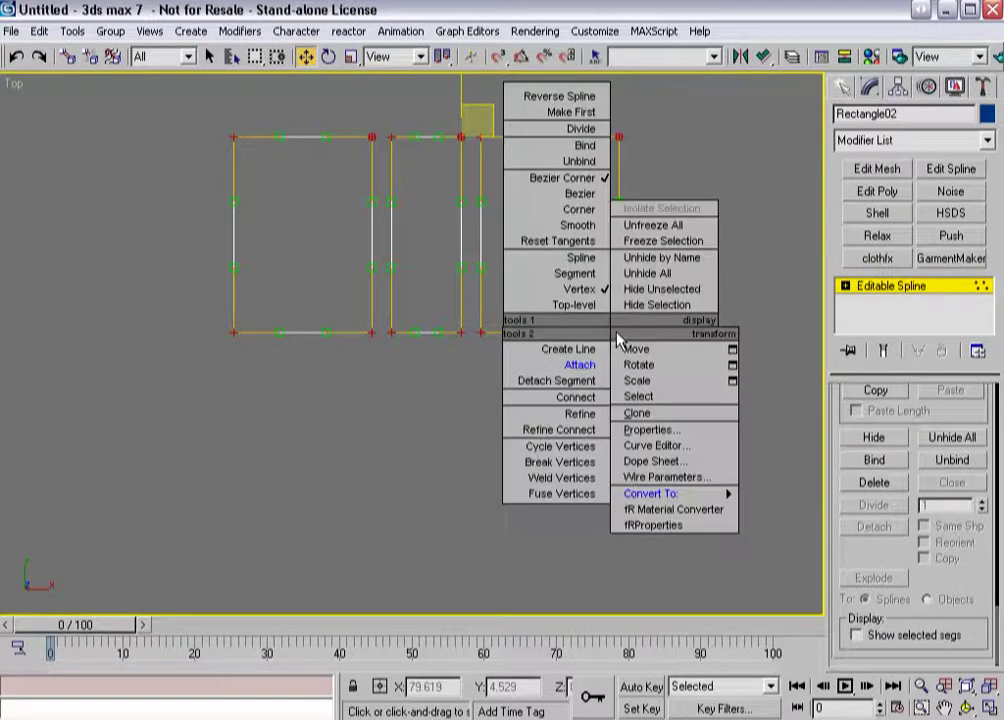
click(583, 209)
right_click(478, 137)
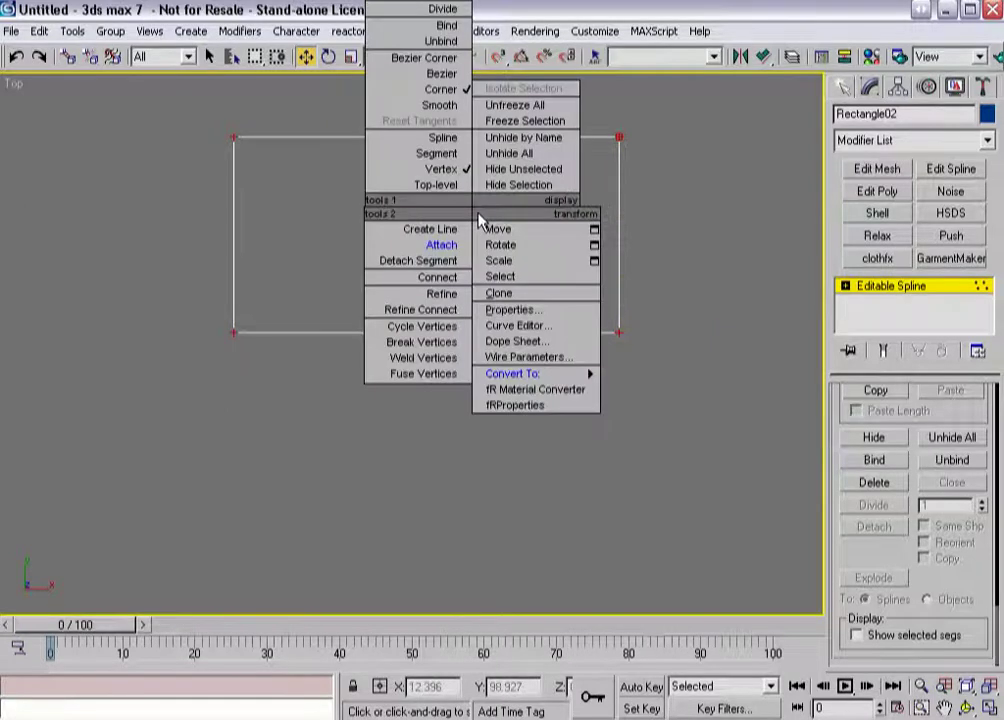
click(446, 343)
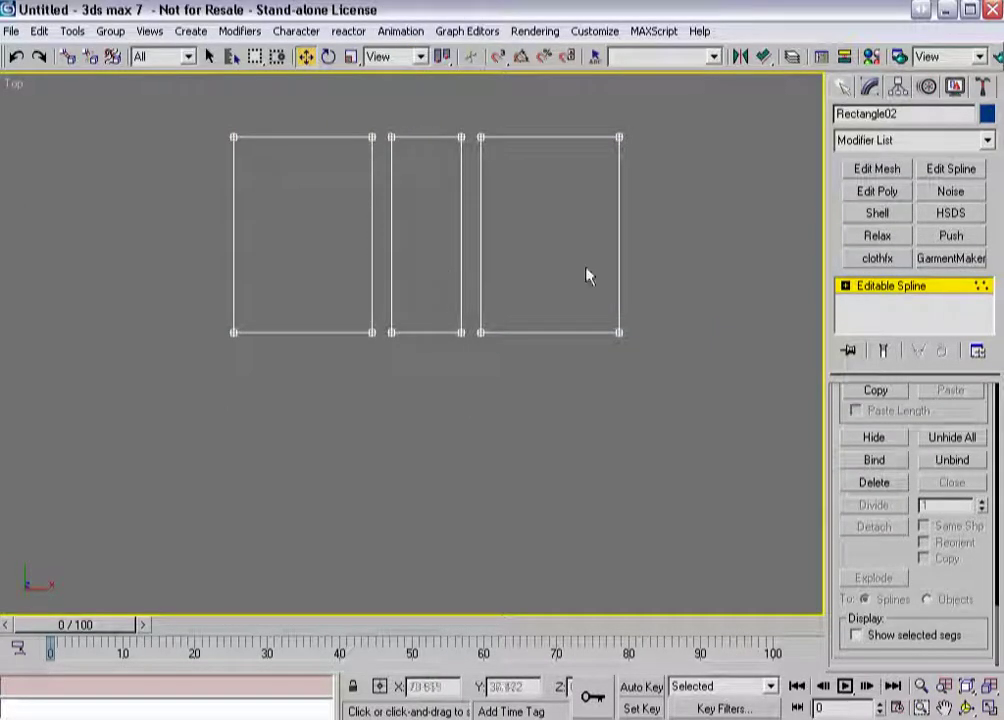
Leave vertex level and rename the shape to 'Standard Seams'.
click(880, 288)
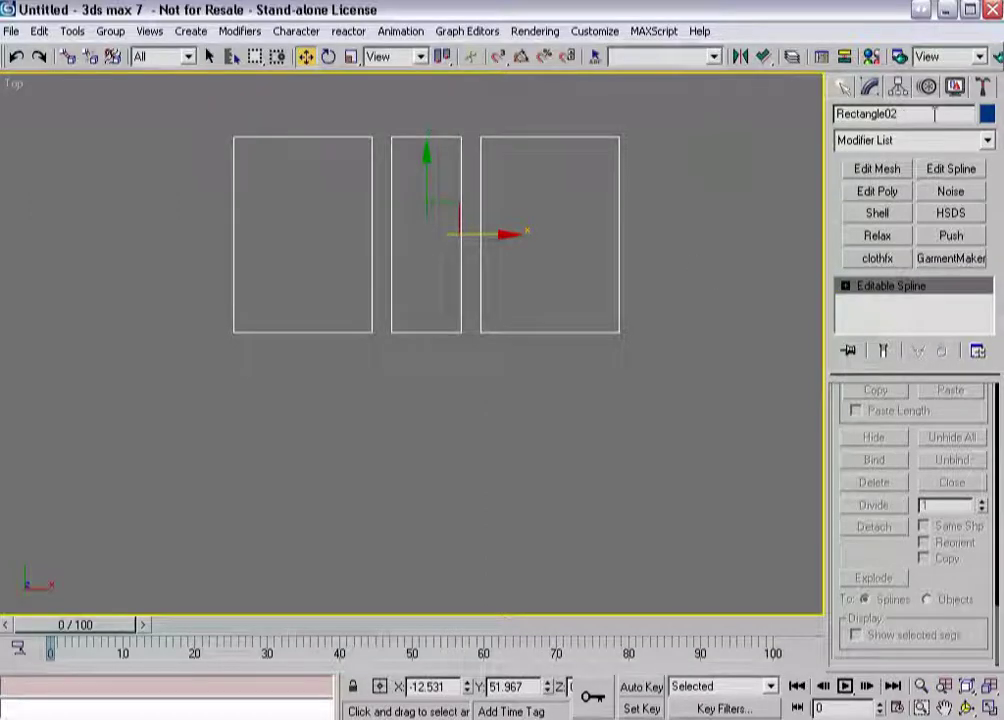
click(880, 113)
text(Stan)
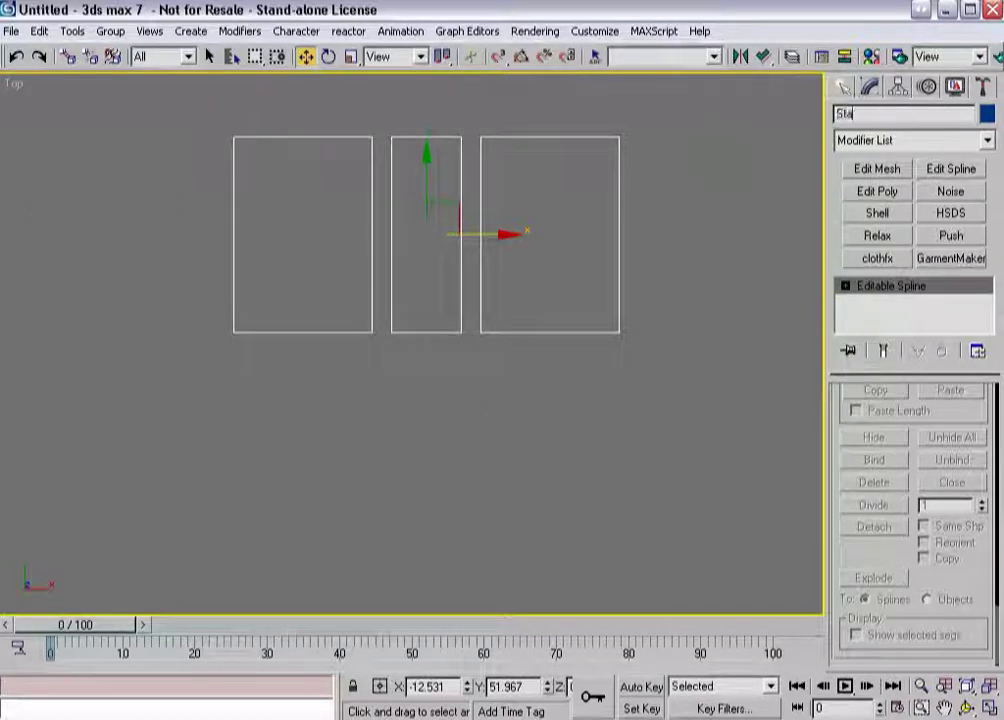
text(dard Seams)
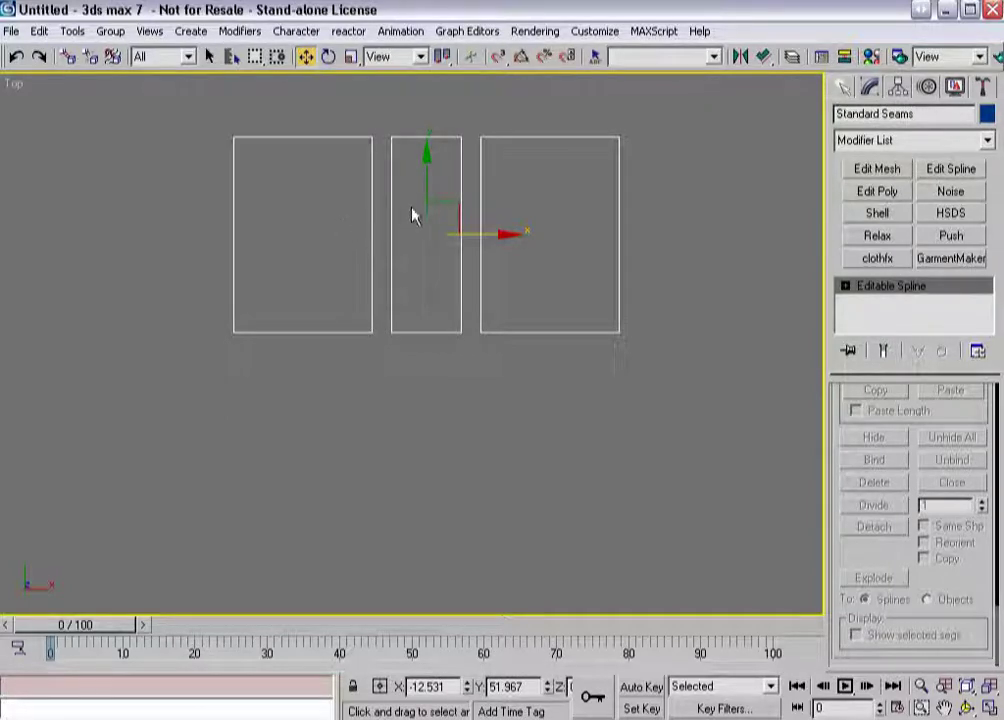
Copy the spline below the original and name the copy 'Internal Seams'.
mouse_move(428, 185)
shift+mouse_down()
mouse_move(430, 408)
mouse_move(426, 398)
shift+mouse_up()
drag(545, 415, 424, 415)
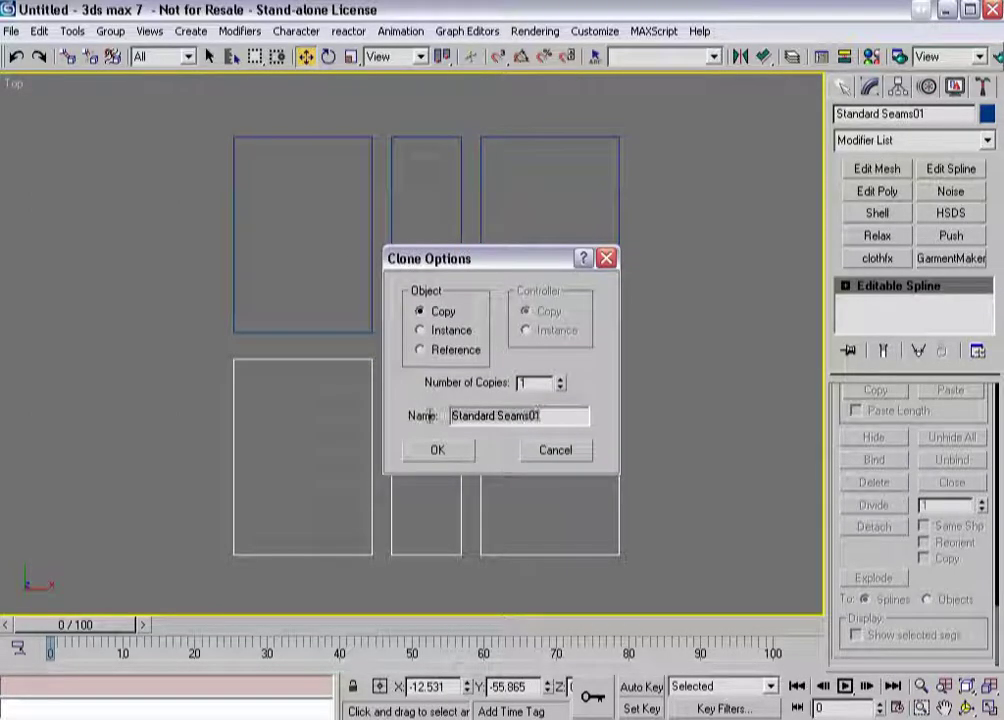
text(lnternal S)
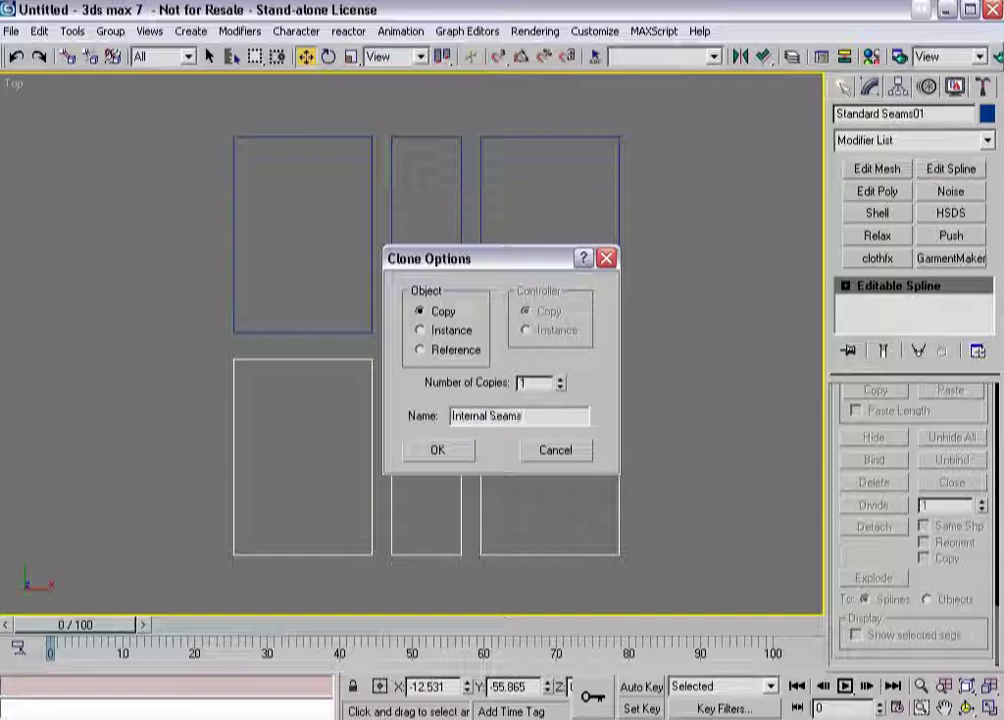
click(430, 452)
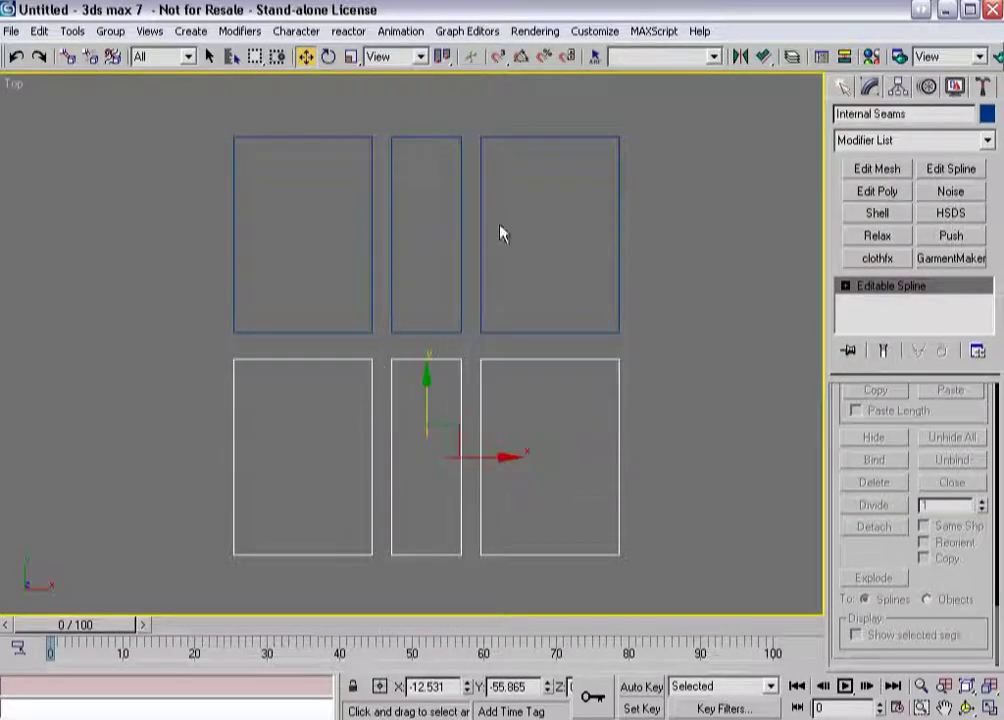
Colour Internal Seams purple, then apply GarmentMaker to Standard Seams.
click(479, 241)
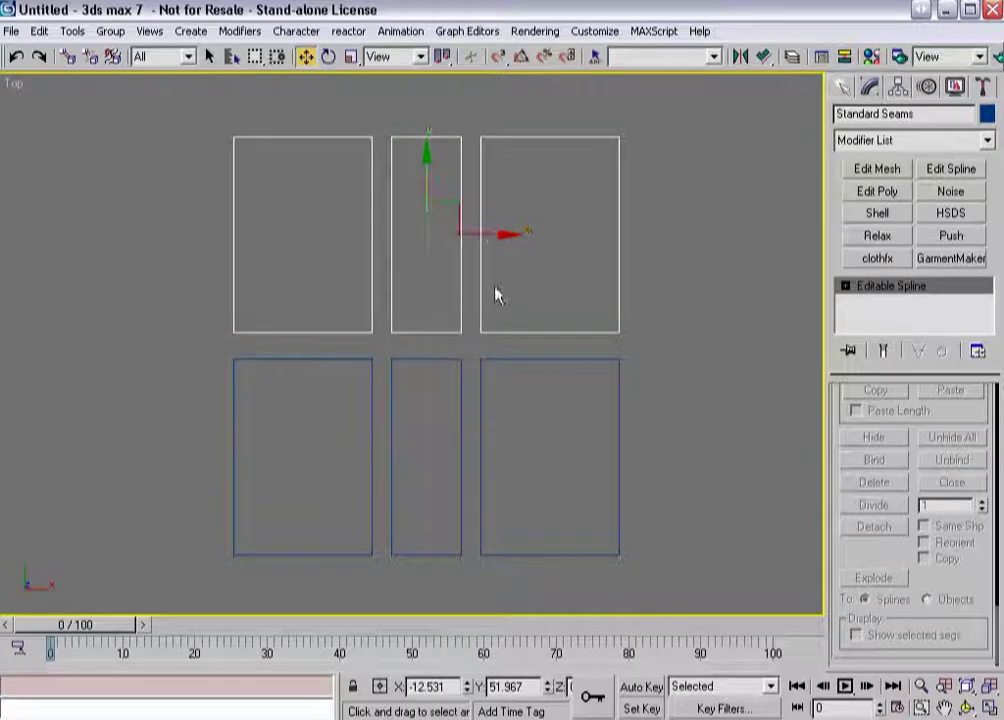
drag(649, 368, 614, 402)
click(987, 114)
click(628, 360)
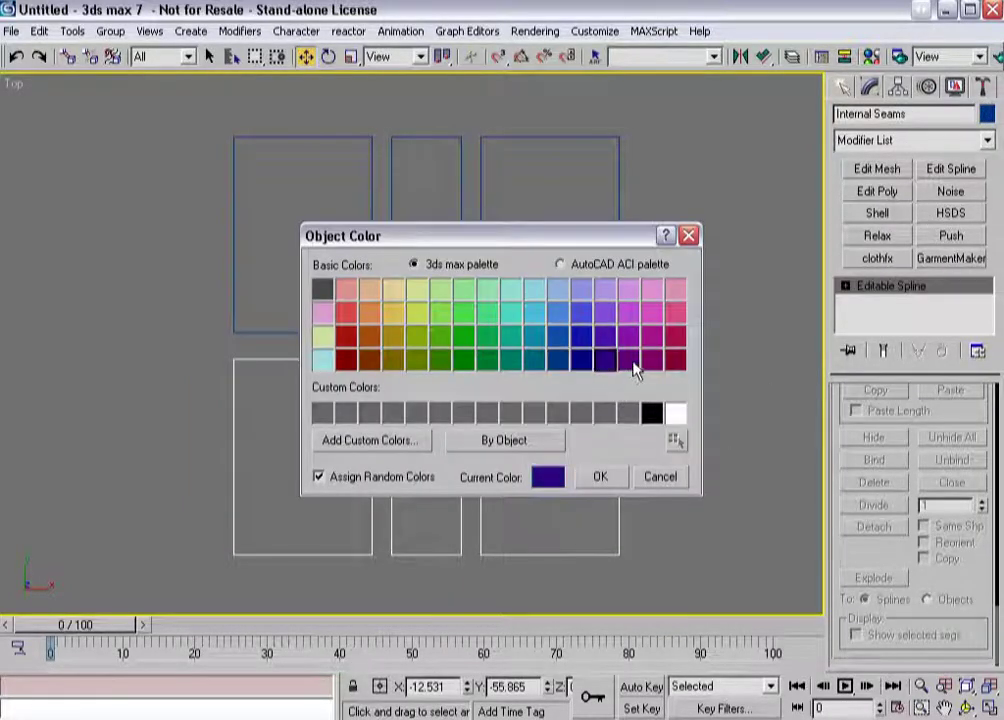
click(600, 477)
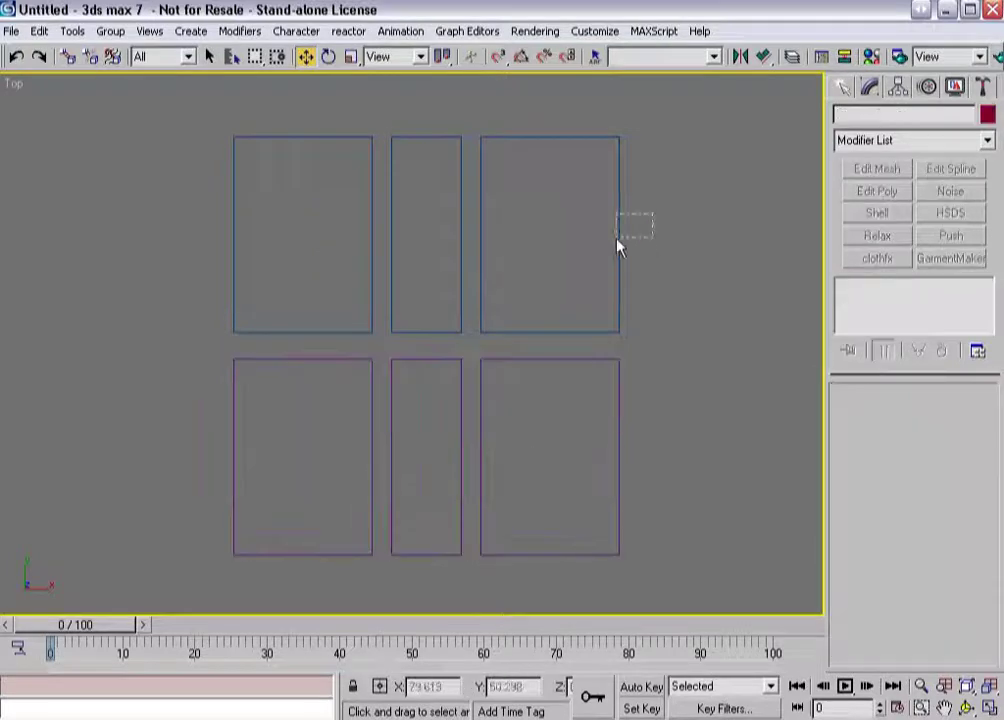
drag(654, 220, 588, 261)
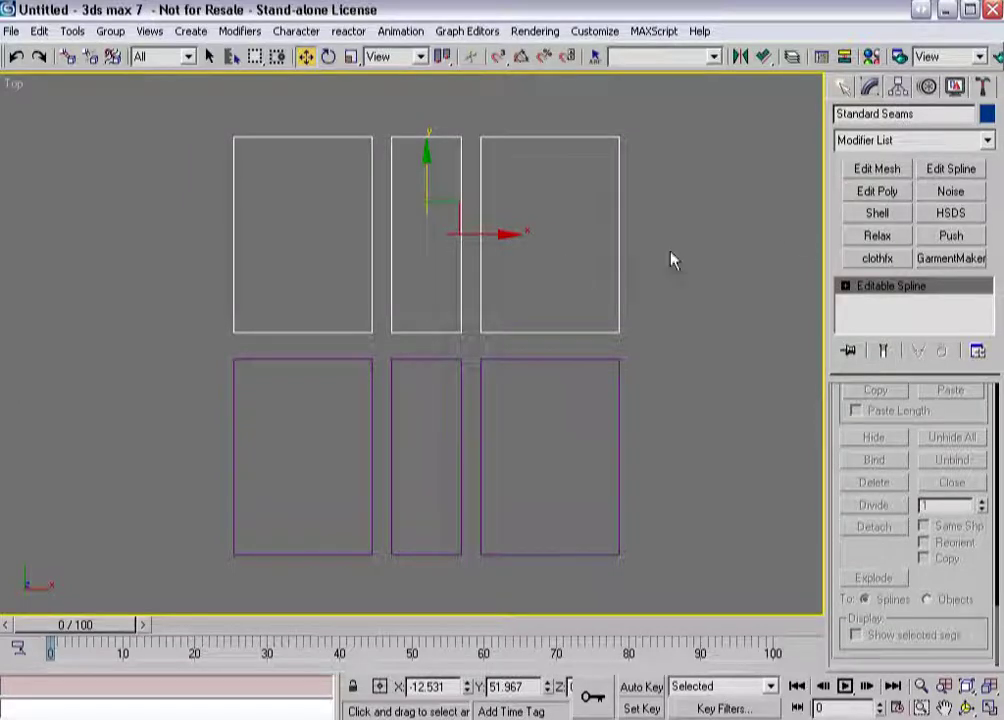
click(951, 260)
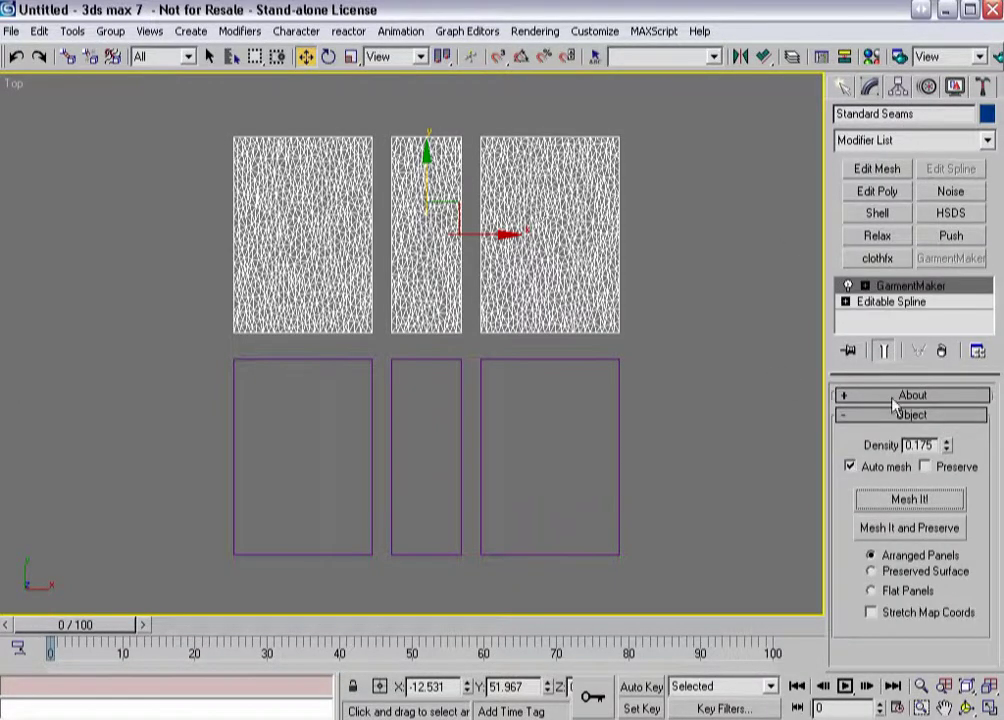
Create GarmentMaker seams across the right and left gaps, then select Internal Seams.
key(3)
click(460, 266)
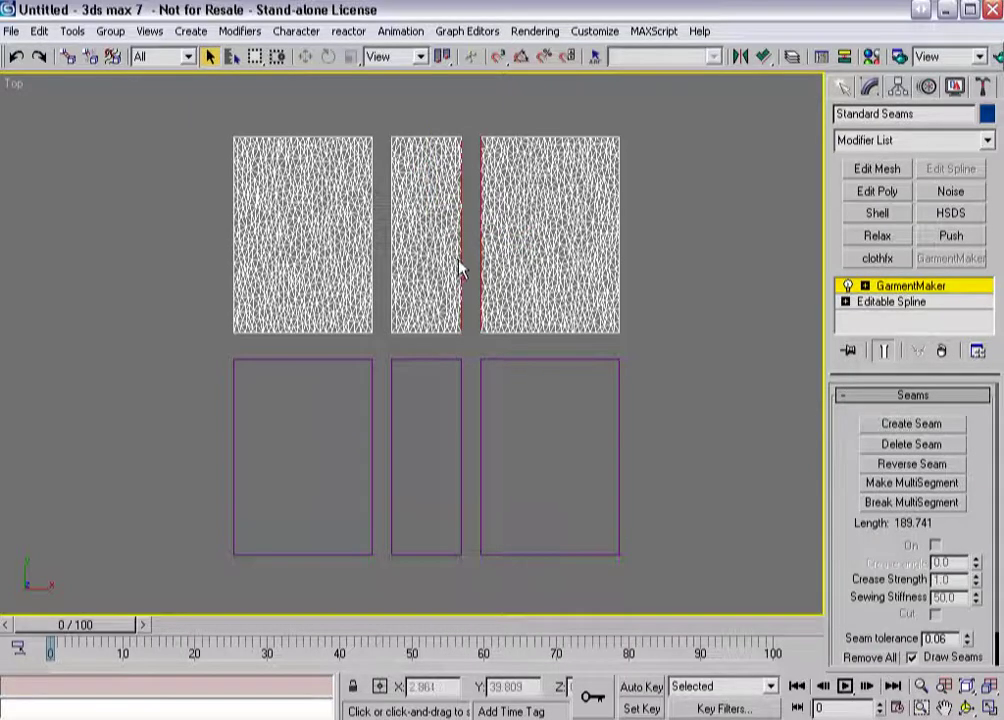
click(930, 423)
click(391, 224)
ctrl+click(372, 230)
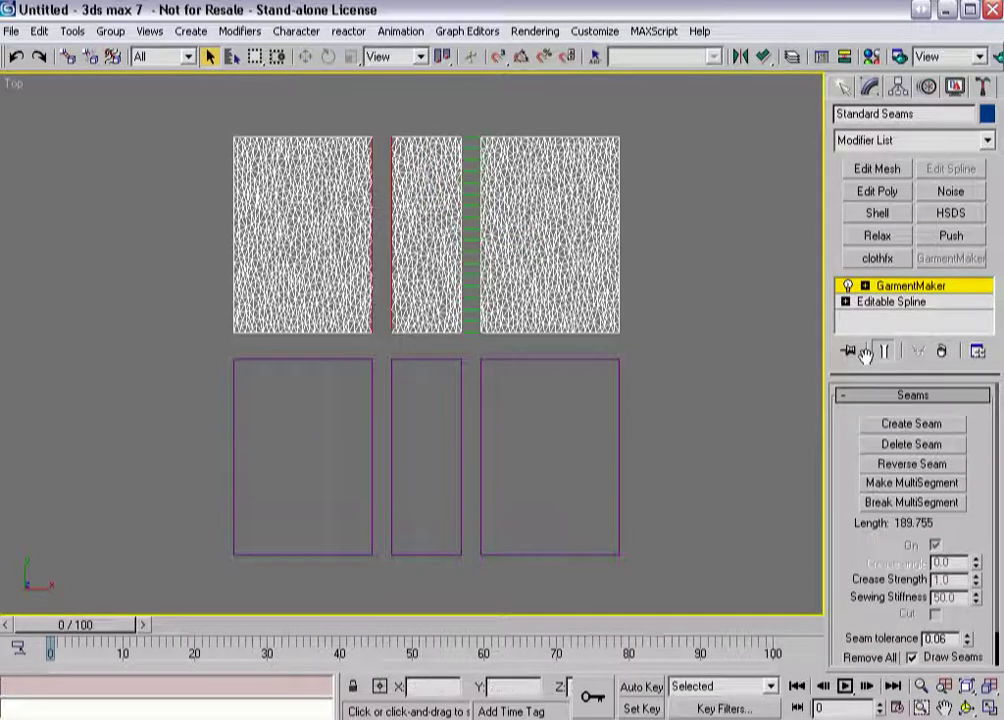
click(890, 424)
drag(848, 428, 852, 390)
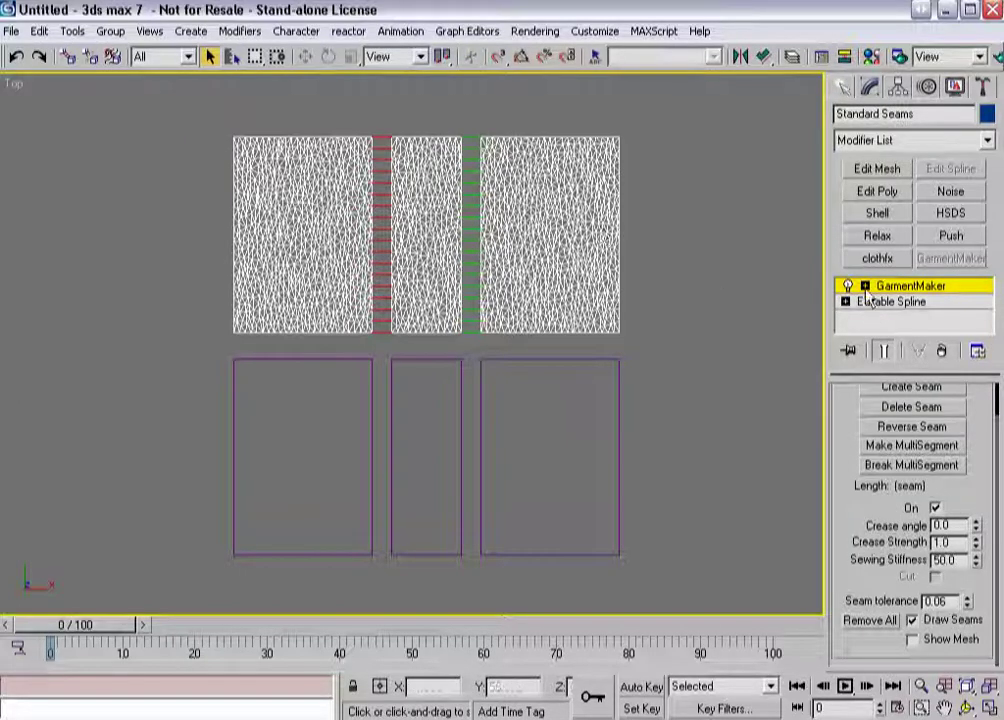
click(898, 288)
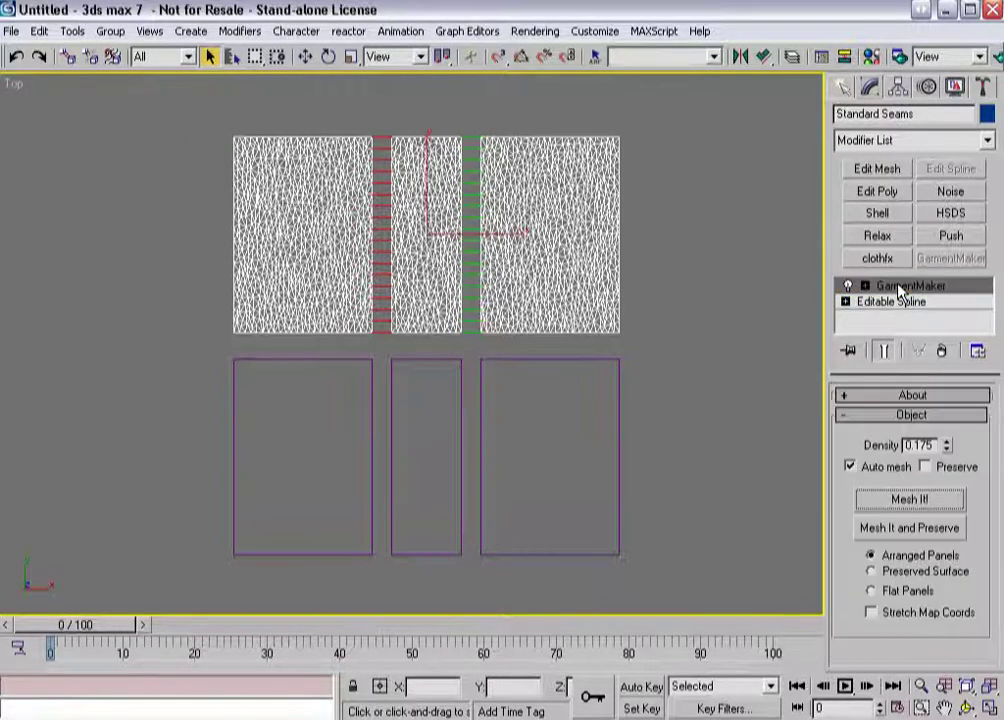
click(619, 381)
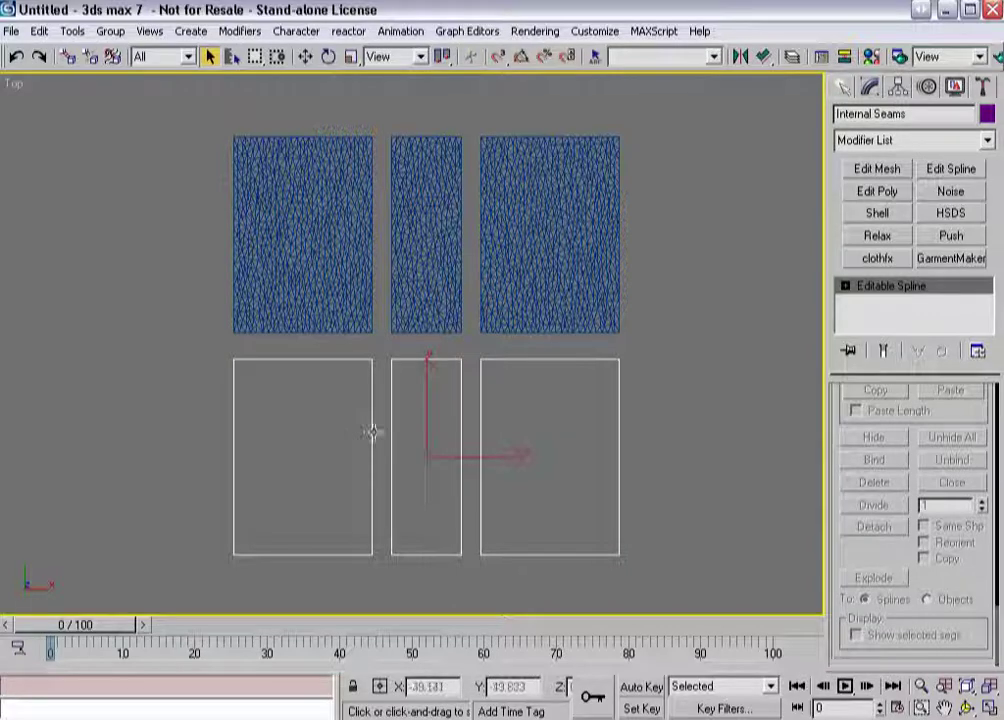
Delete the right rectangle's left segment in Internal Seams.
key(2)
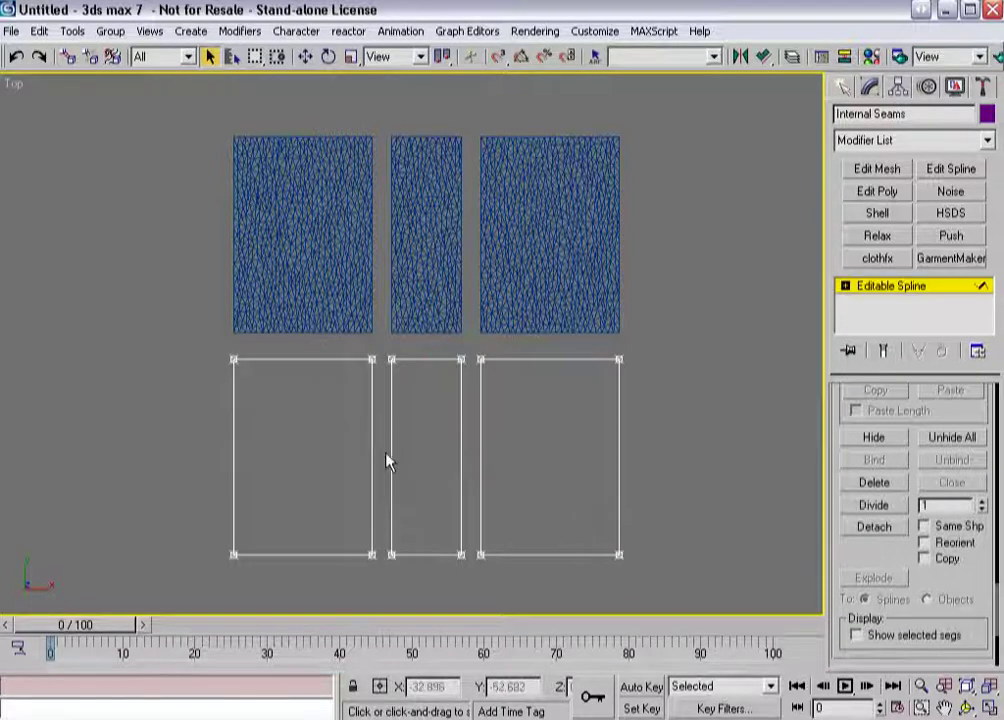
click(372, 444)
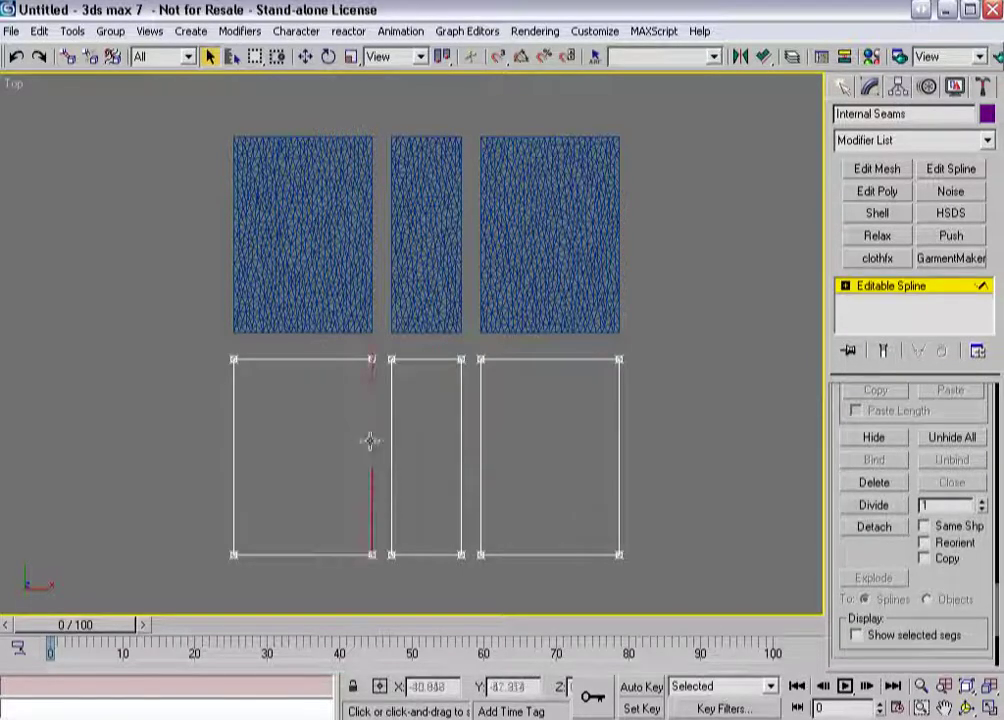
click(436, 484)
click(477, 466)
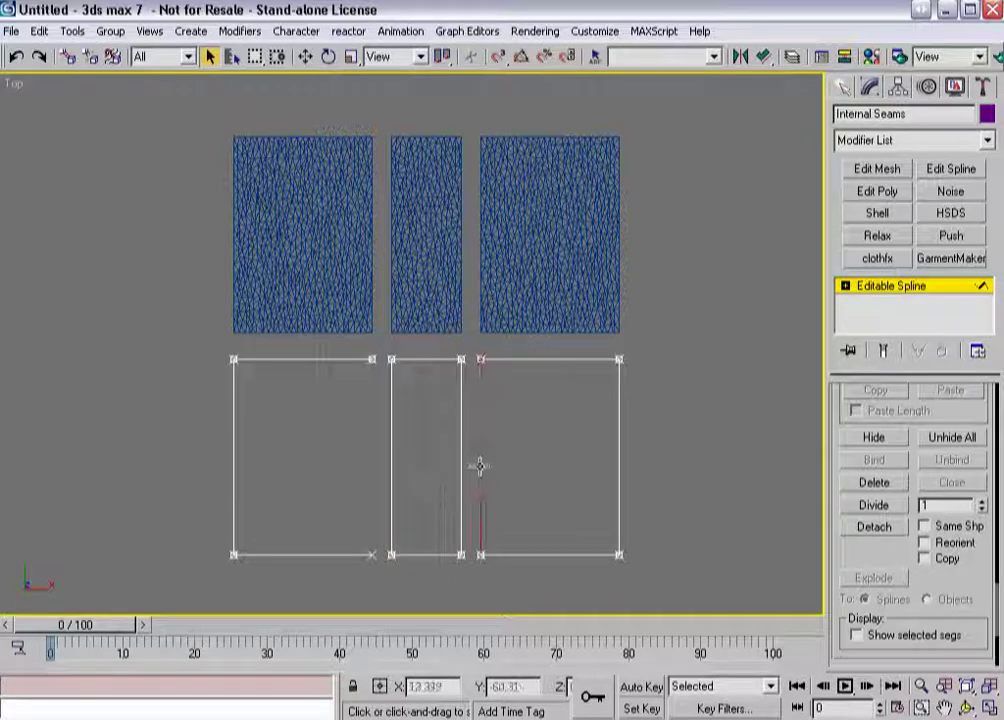
key(Delete)
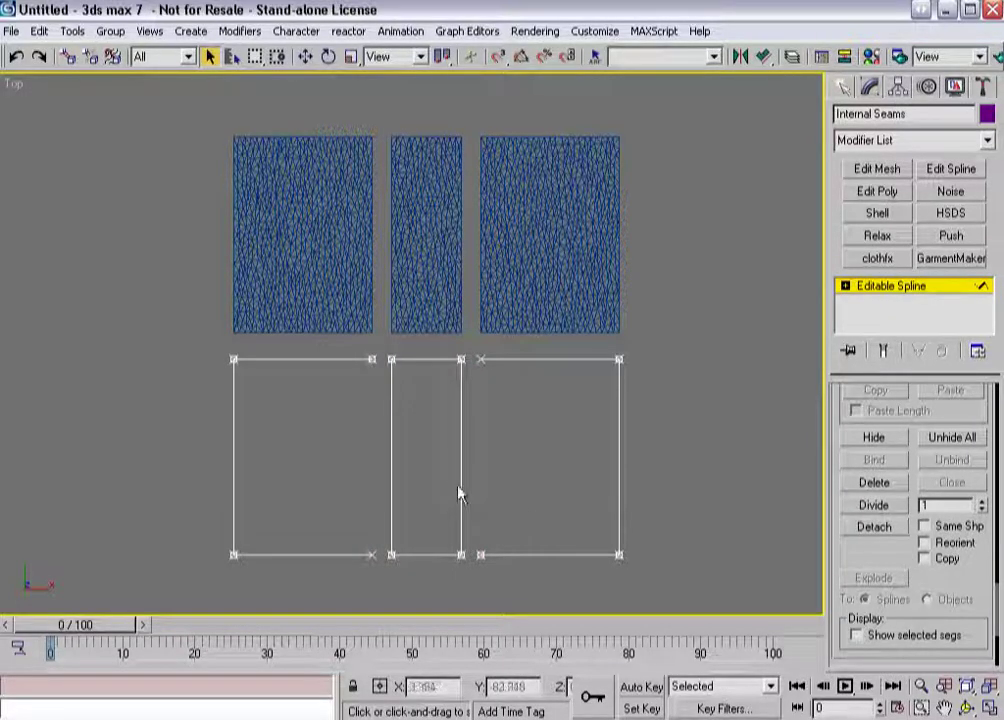
Move the left and right rectangles onto the middle rectangle's edges.
drag(202, 347, 379, 583)
key(w)
drag(353, 456, 390, 457)
drag(656, 352, 476, 579)
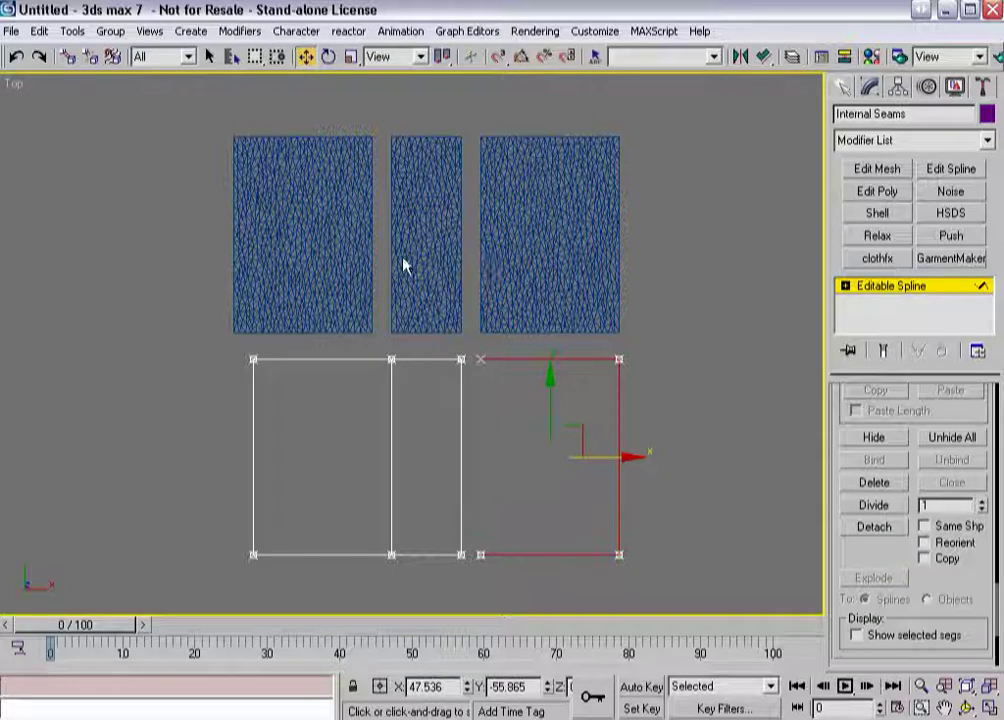
mouse_move(604, 460)
mouse_down()
mouse_move(580, 458)
mouse_move(591, 459)
mouse_up()
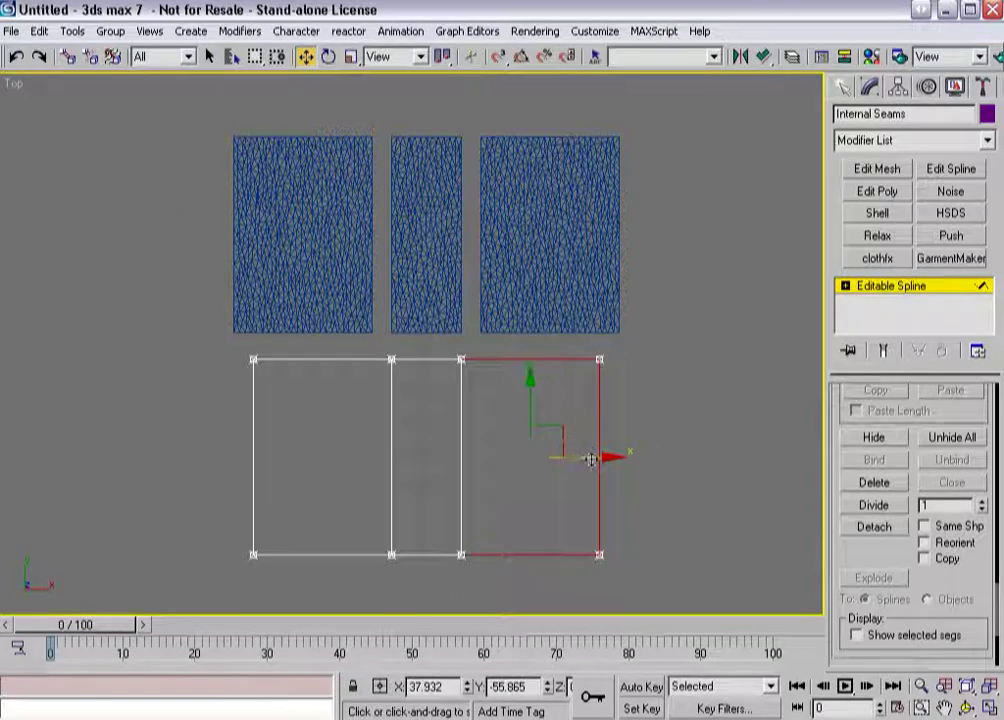
click(652, 458)
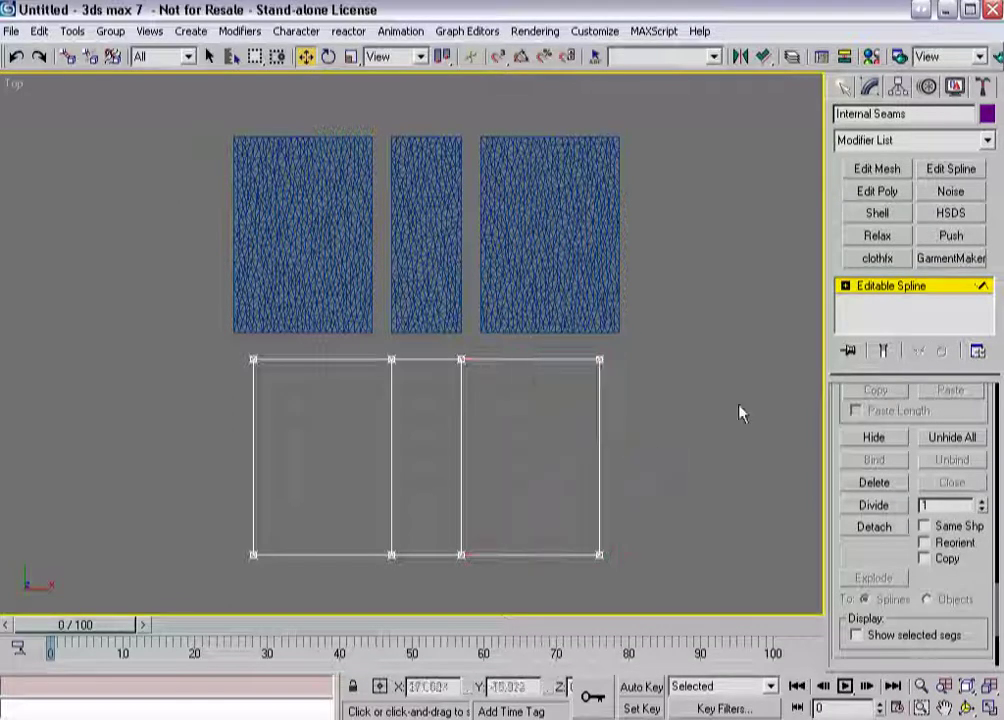
click(885, 288)
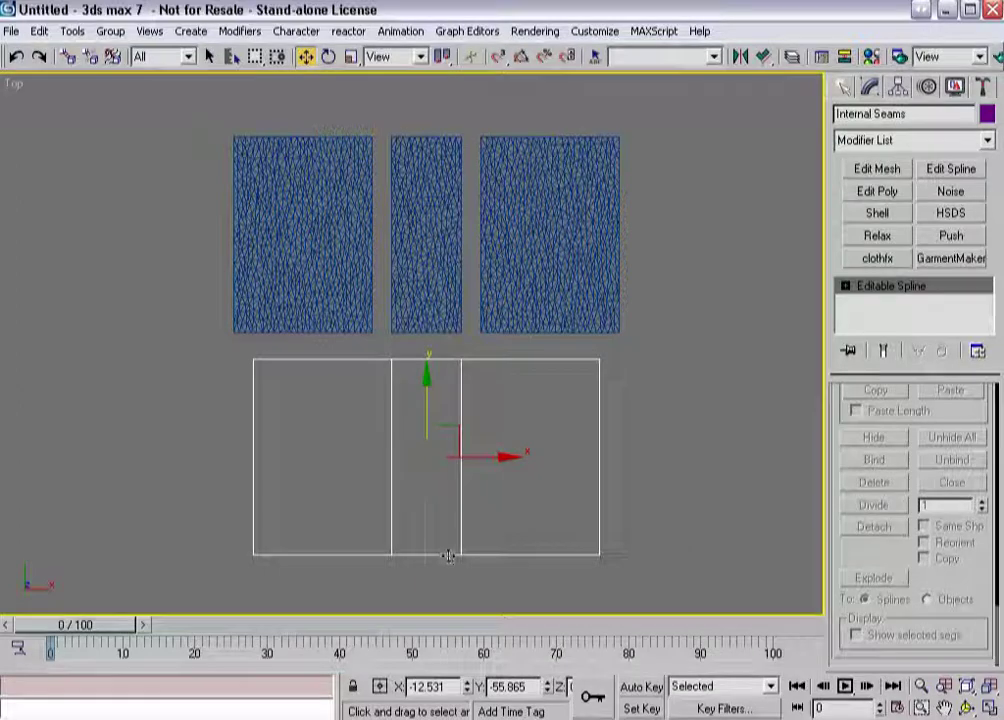
click(951, 258)
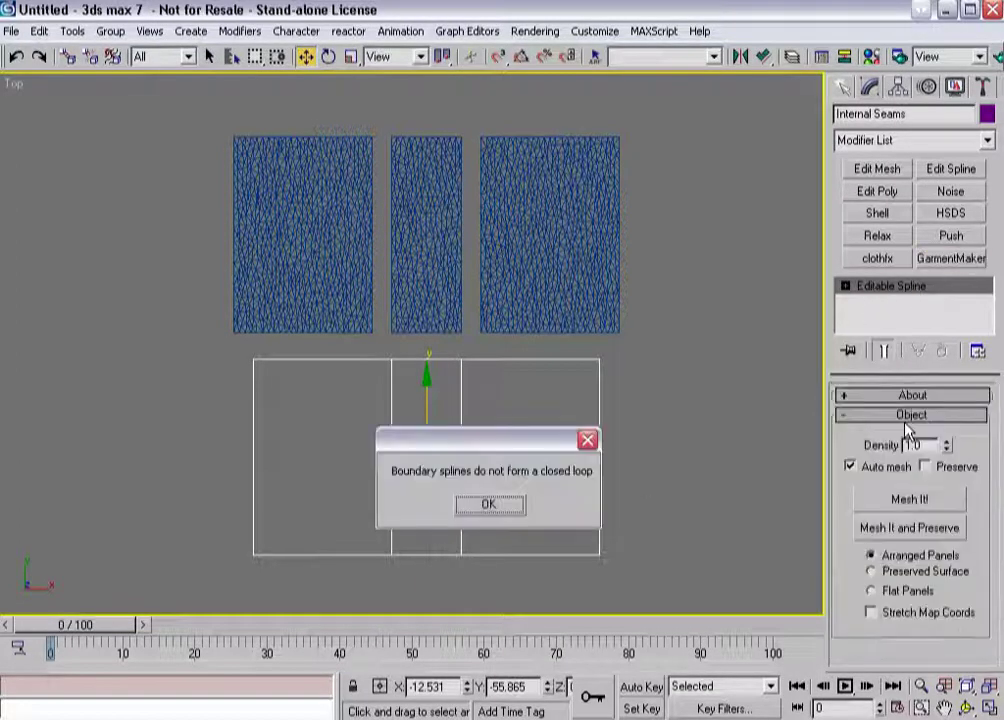
key(Return)
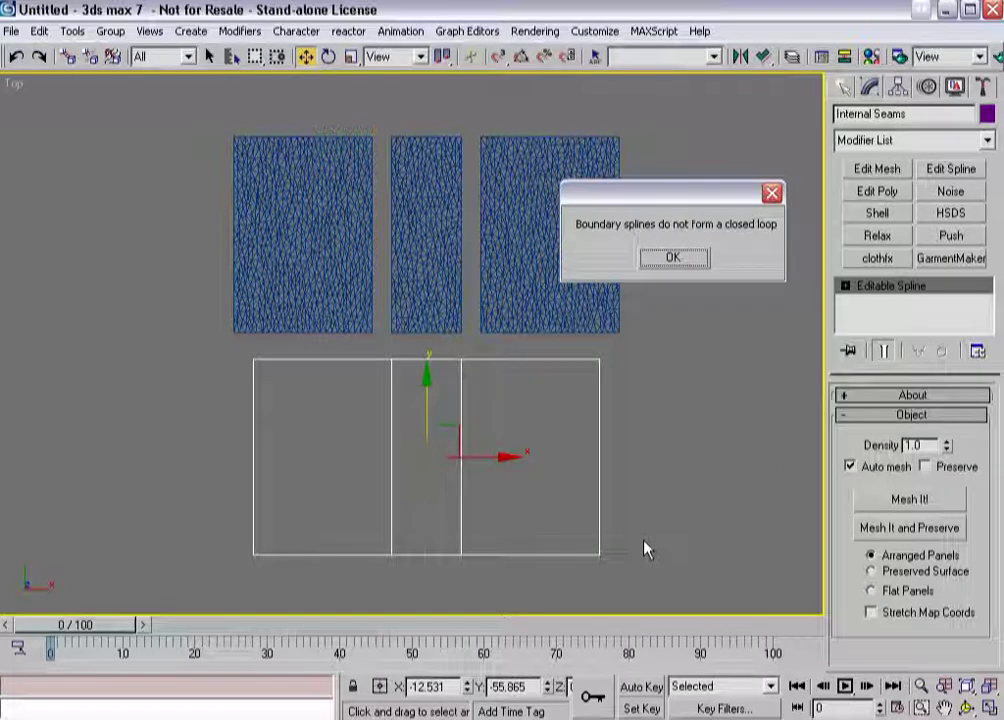
click(672, 259)
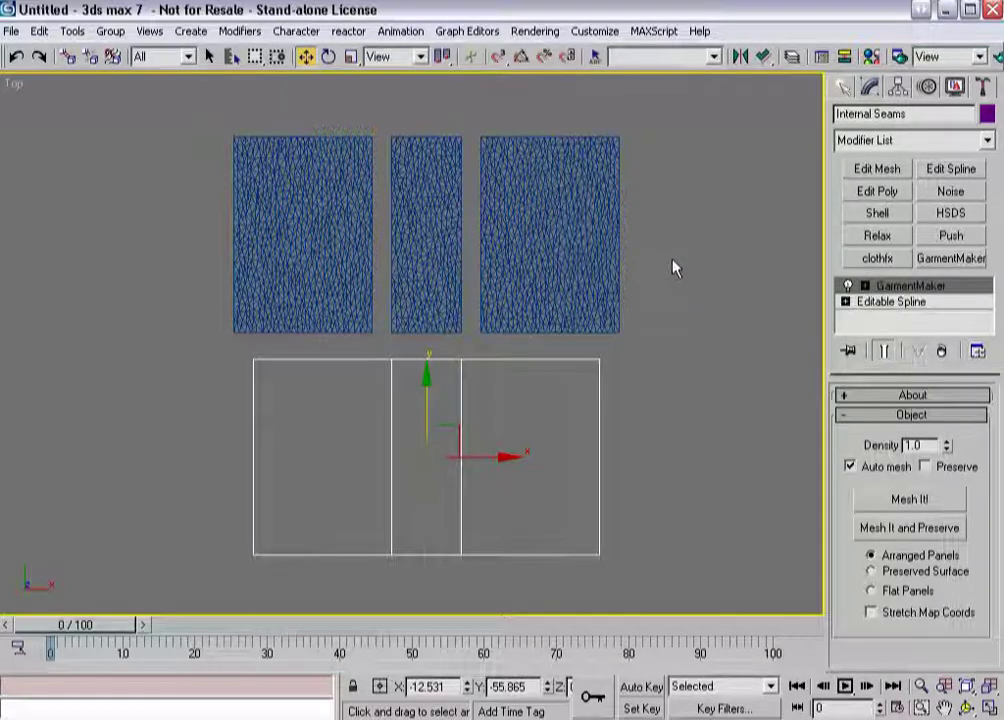
click(942, 352)
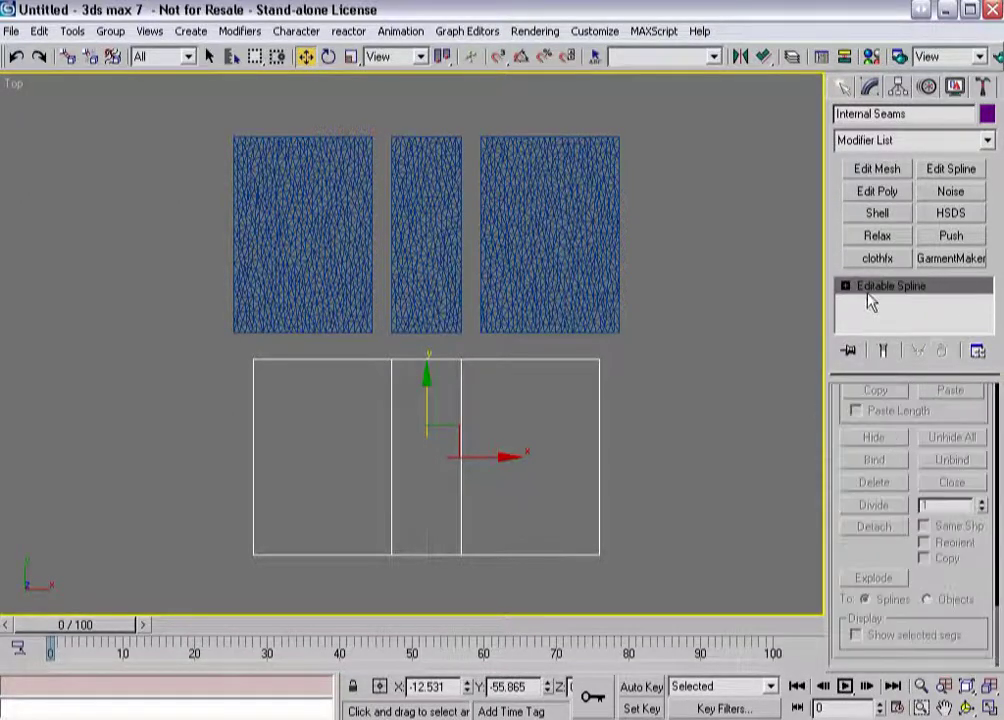
Delete the two shared middle sides and weld the overlapping vertices.
click(877, 291)
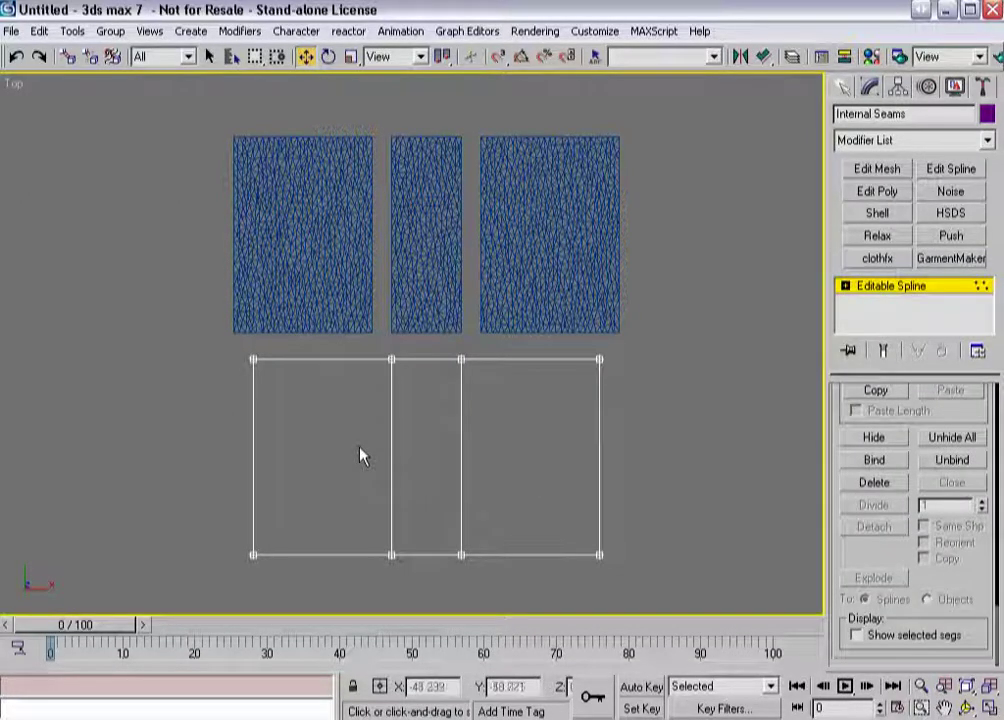
drag(352, 432, 502, 509)
key(Delete)
key(1)
drag(215, 348, 657, 589)
right_click(600, 549)
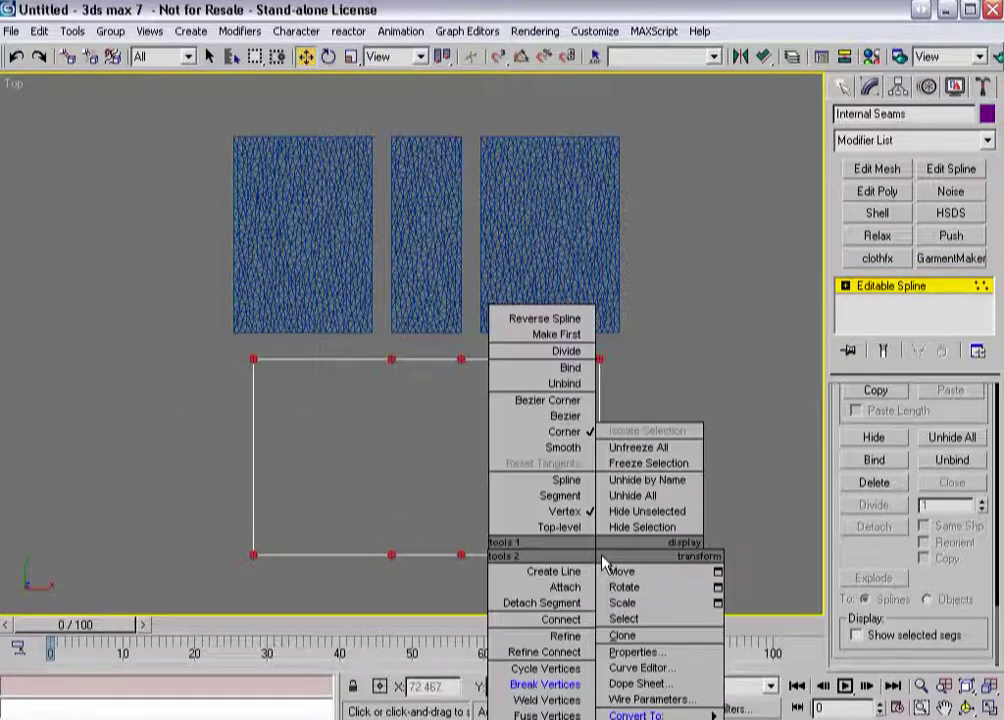
click(542, 700)
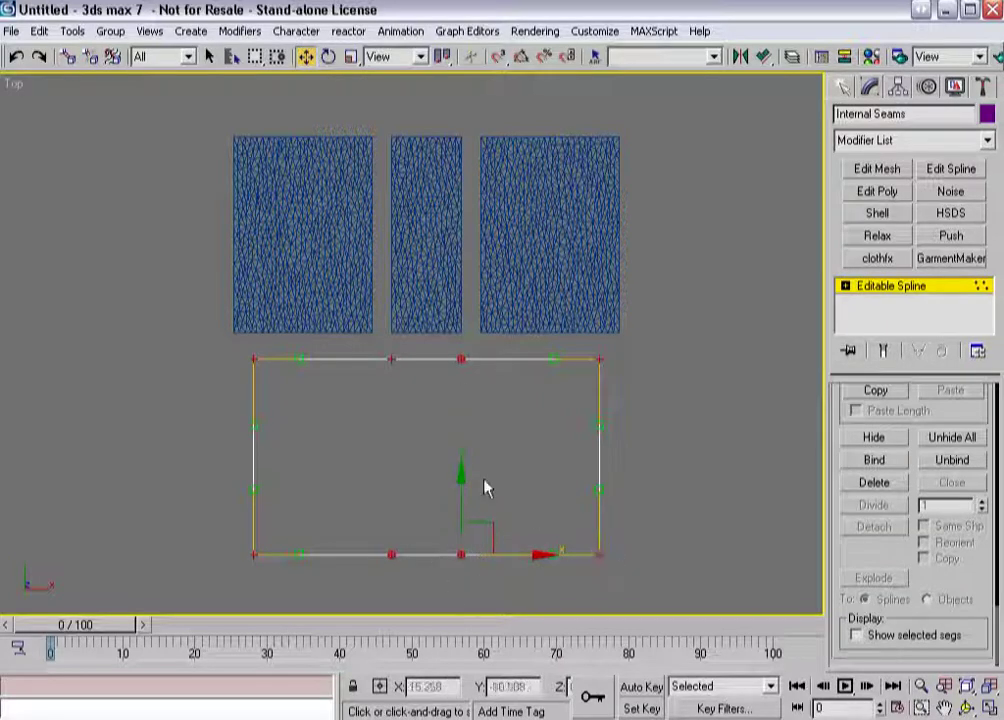
Weld the outline vertices and make the top-left corner the first vertex.
drag(854, 410, 850, 705)
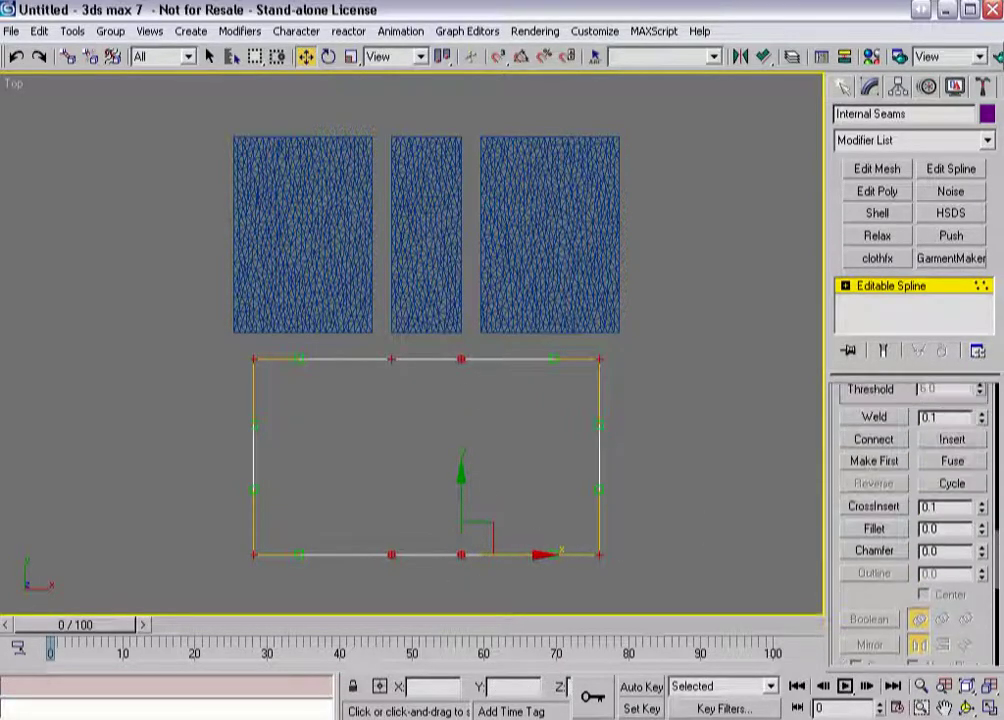
scroll(940, 500, up, 2)
click(870, 515)
click(874, 495)
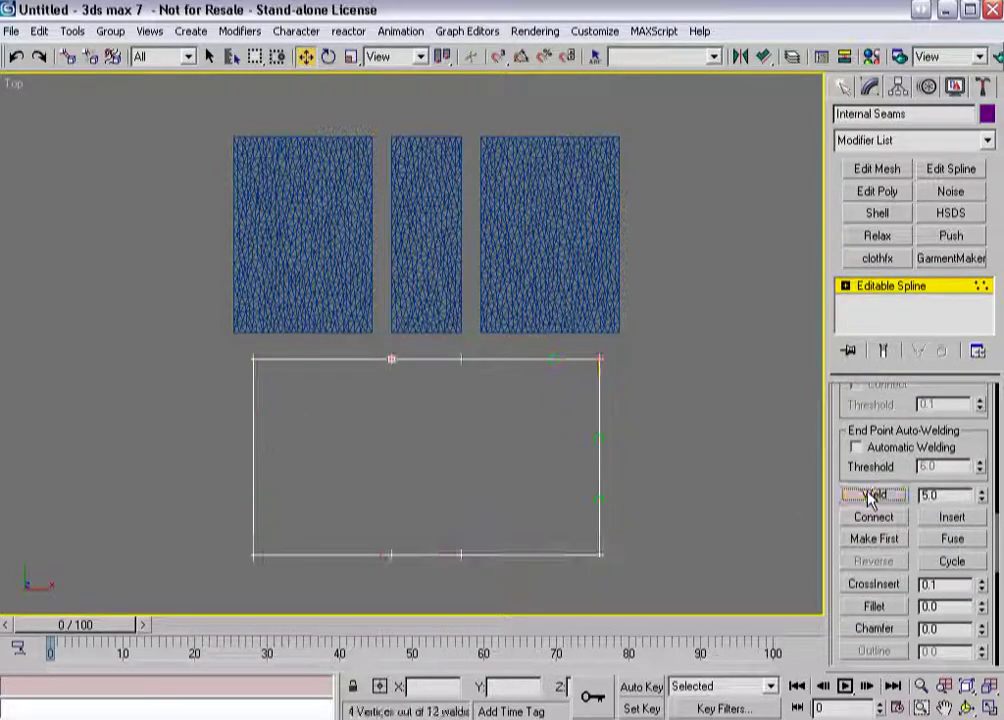
click(254, 359)
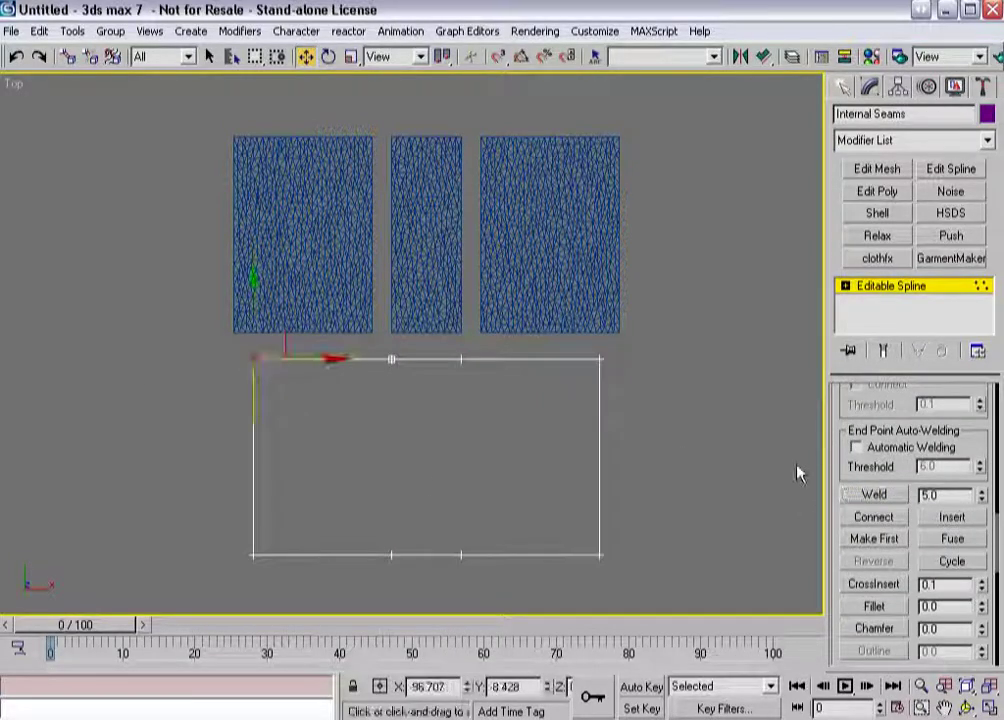
click(872, 538)
Make all vertices Smooth and mesh the outline with GarmentMaker at density 0.093.
drag(217, 352, 610, 570)
right_click(598, 565)
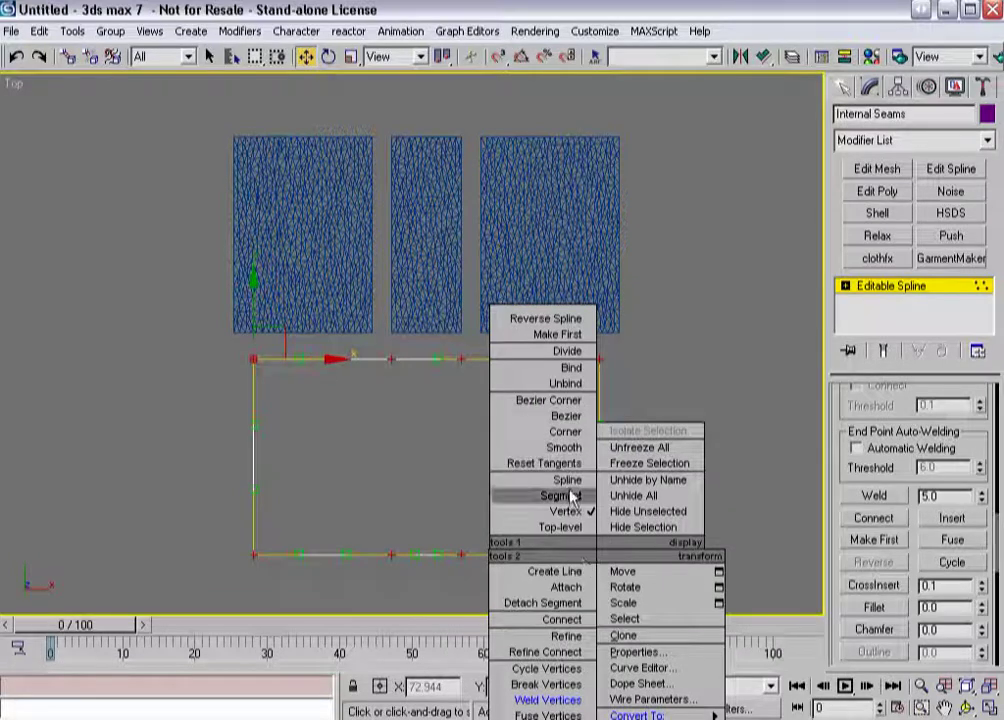
click(566, 447)
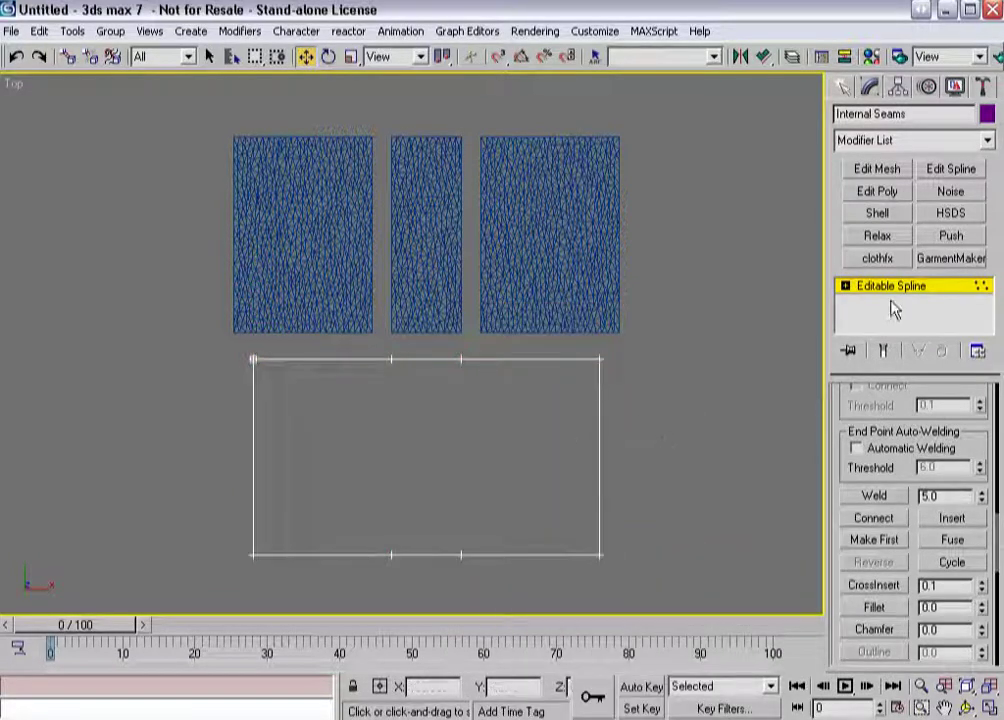
click(891, 287)
click(951, 258)
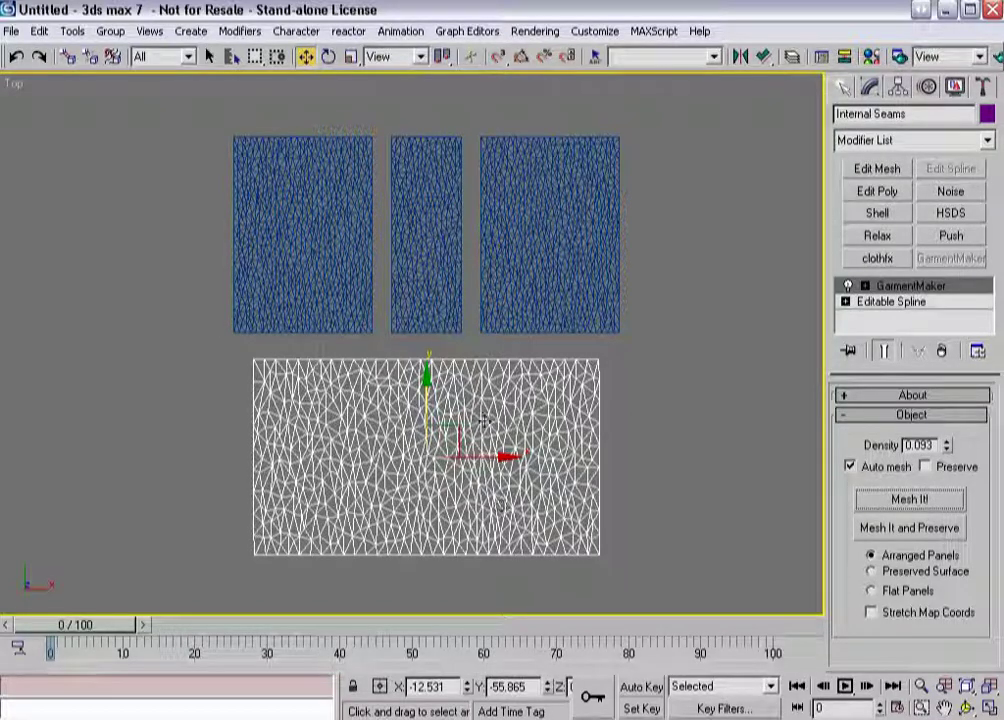
Remove the GarmentMaker modifier from Internal Seams in the modifier stack.
click(908, 302)
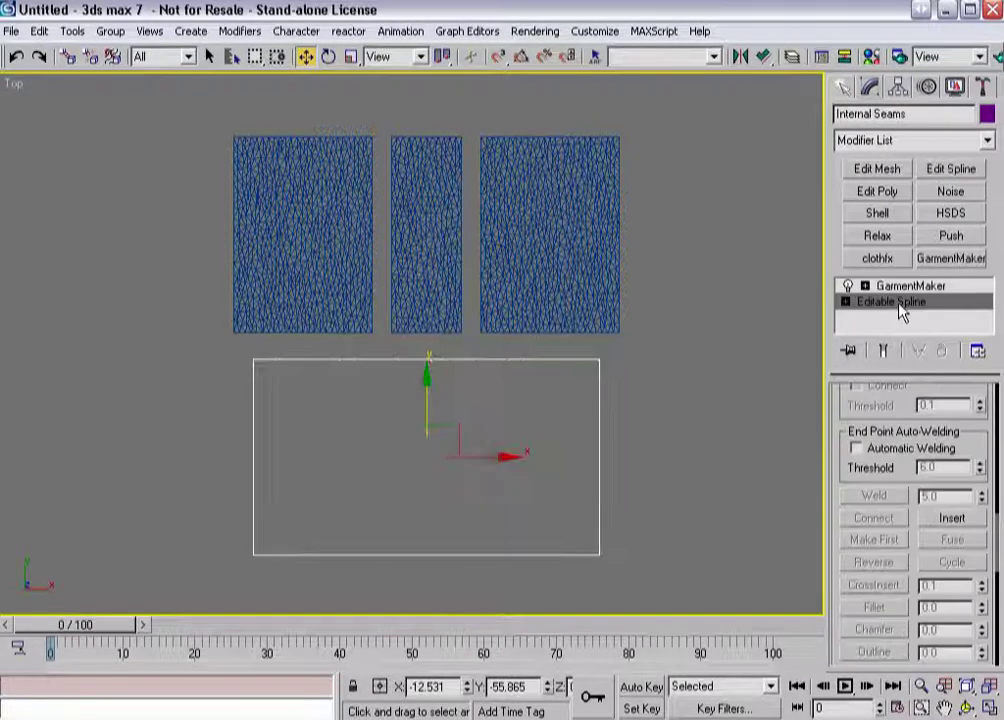
key(1)
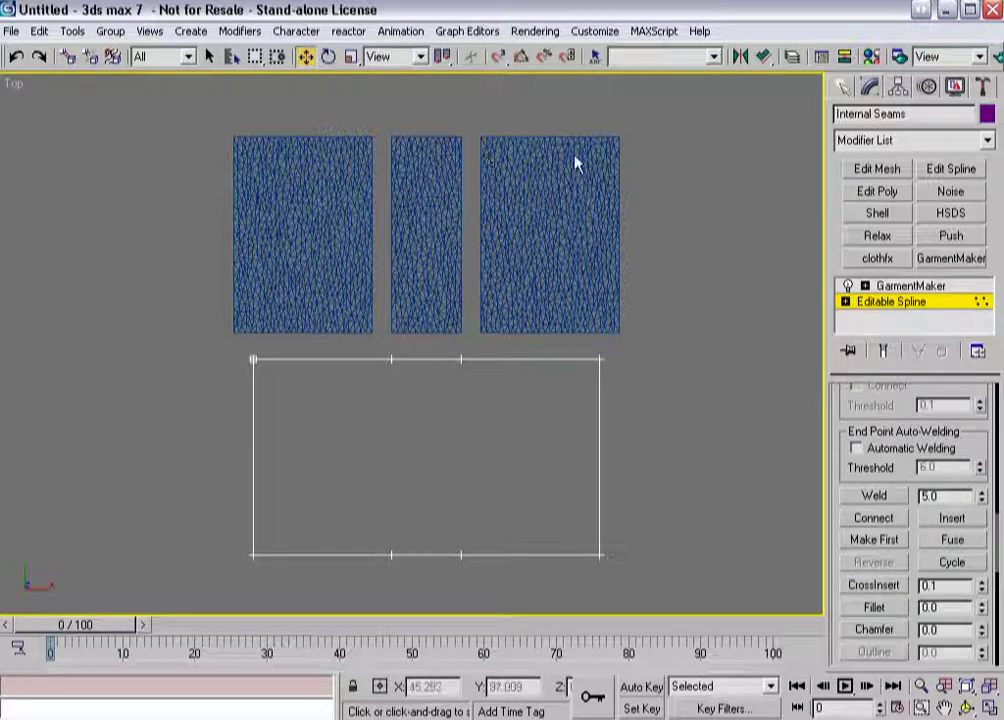
click(908, 287)
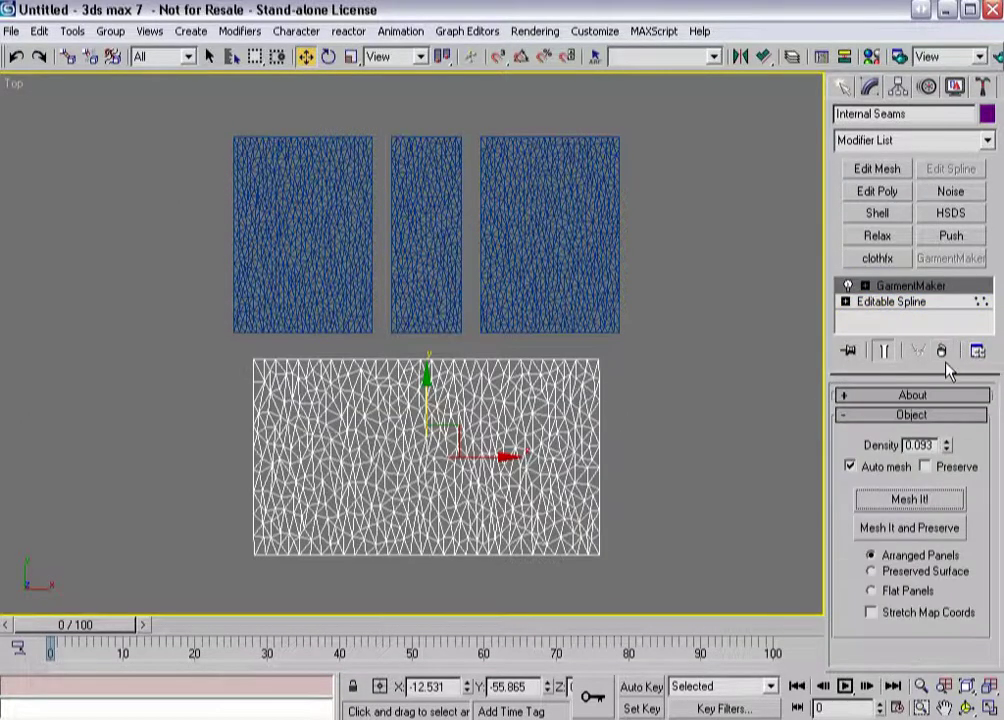
click(943, 352)
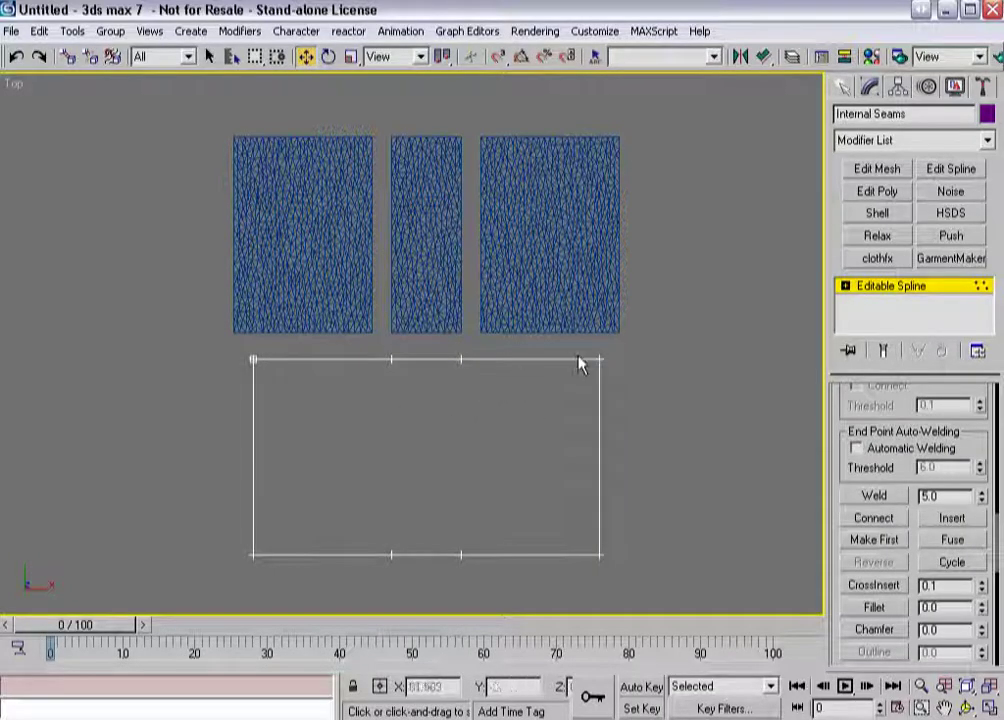
Break the top and bottom edge vertices, then change the top-left vertex's type.
drag(365, 343, 652, 400)
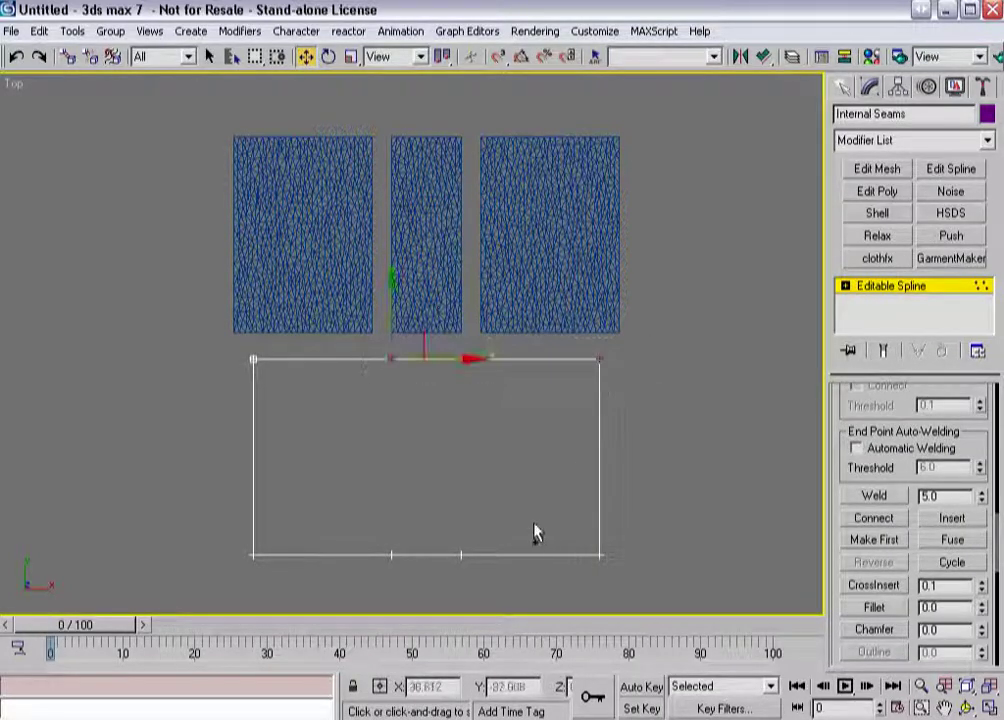
ctrl+drag(412, 538, 240, 580)
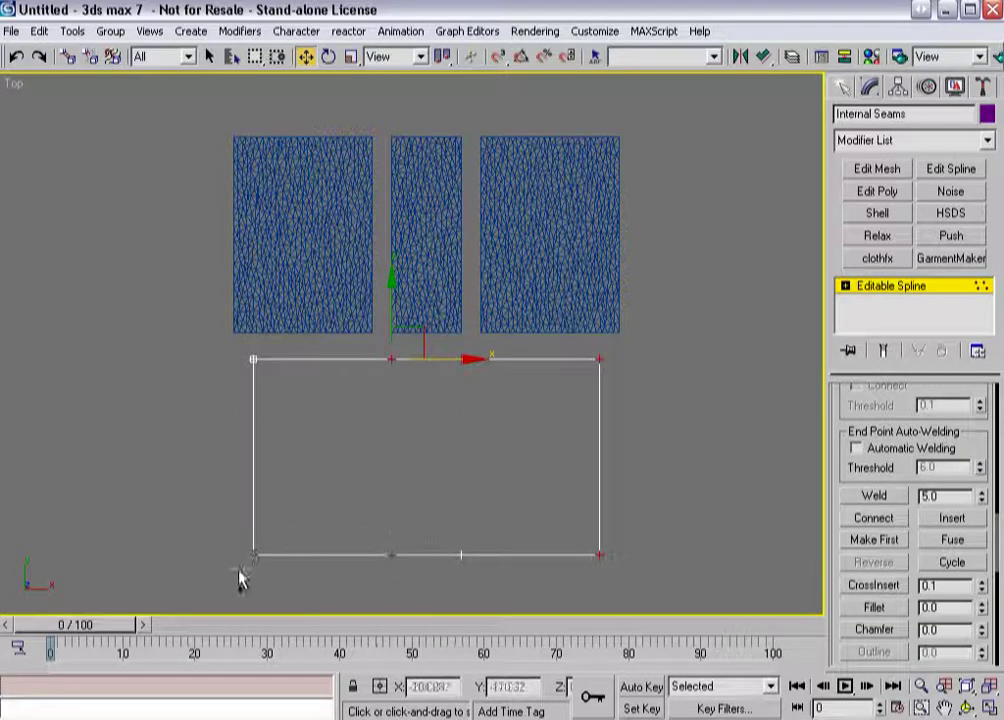
right_click(250, 557)
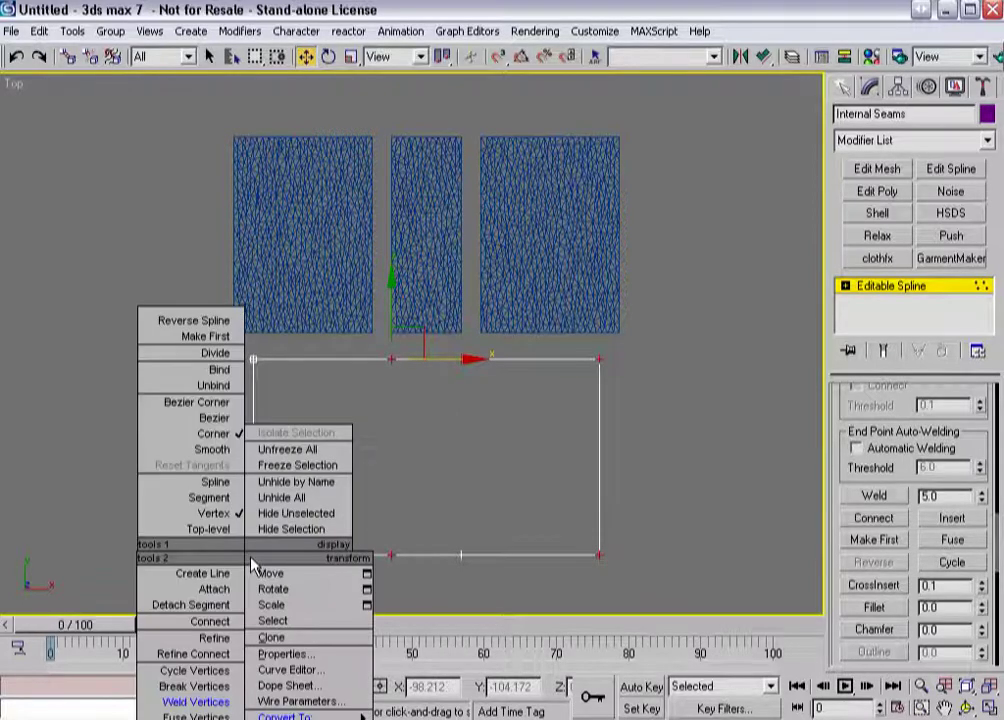
click(228, 686)
click(253, 359)
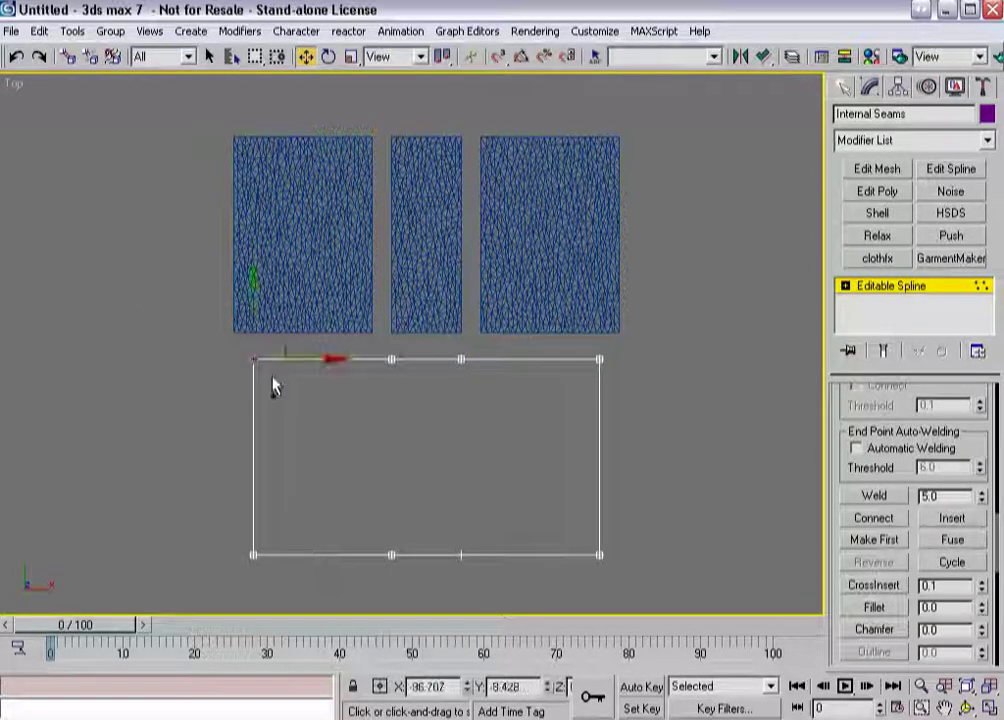
right_click(251, 412)
click(200, 490)
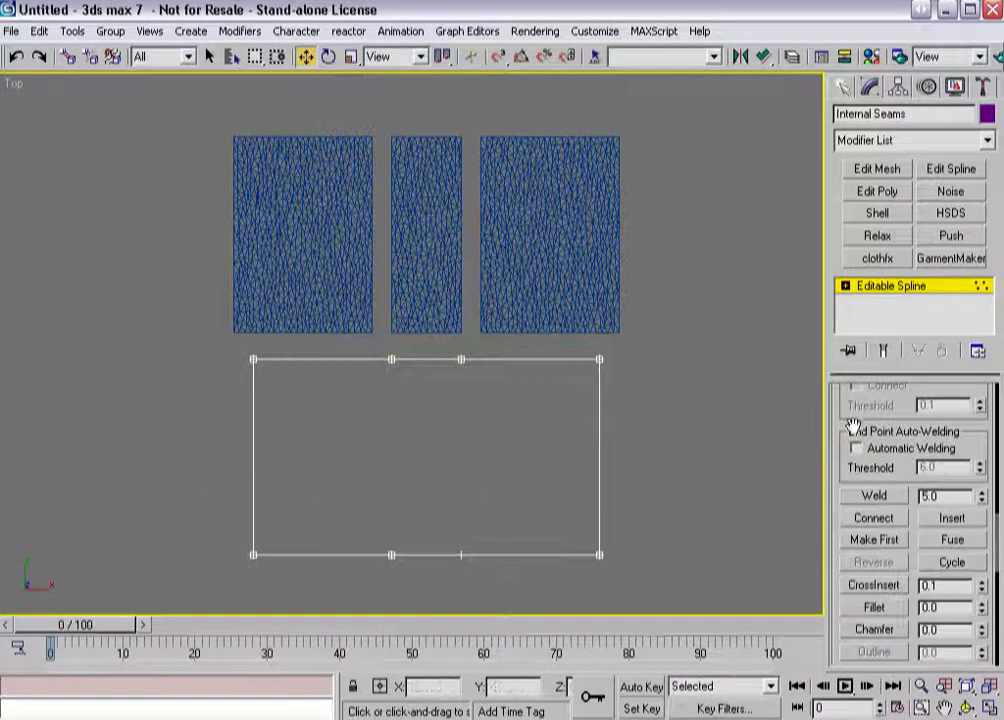
Snap two vertical lines from the bottom seam vertices to the top ones with Create Line.
scroll(843, 410, up, 5)
click(873, 526)
key(s)
click(391, 554)
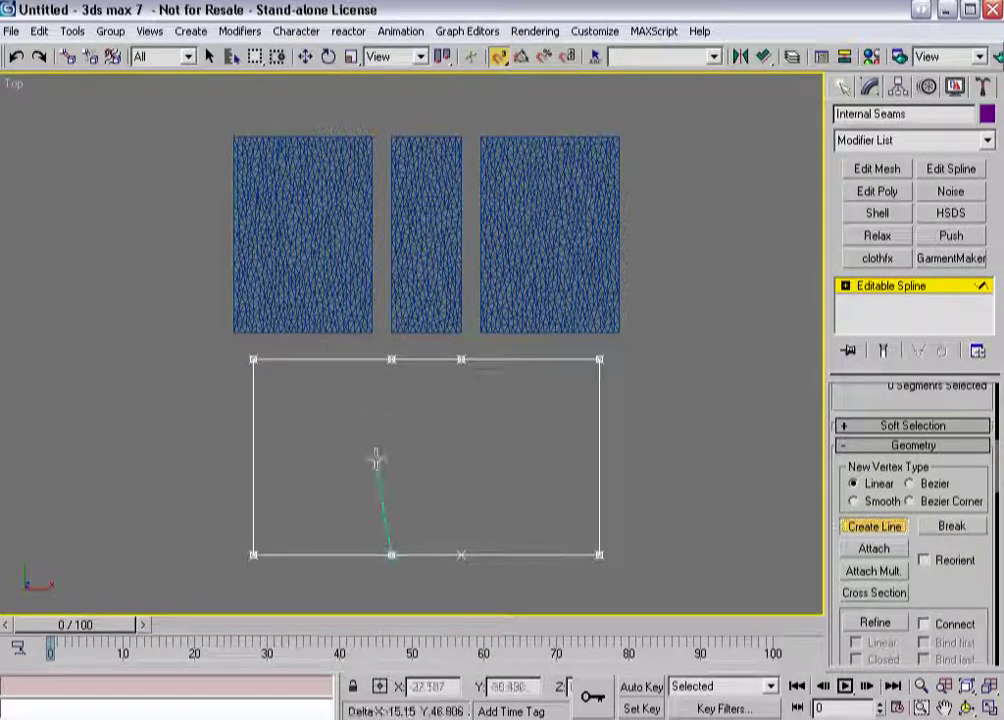
click(391, 359)
right_click(345, 412)
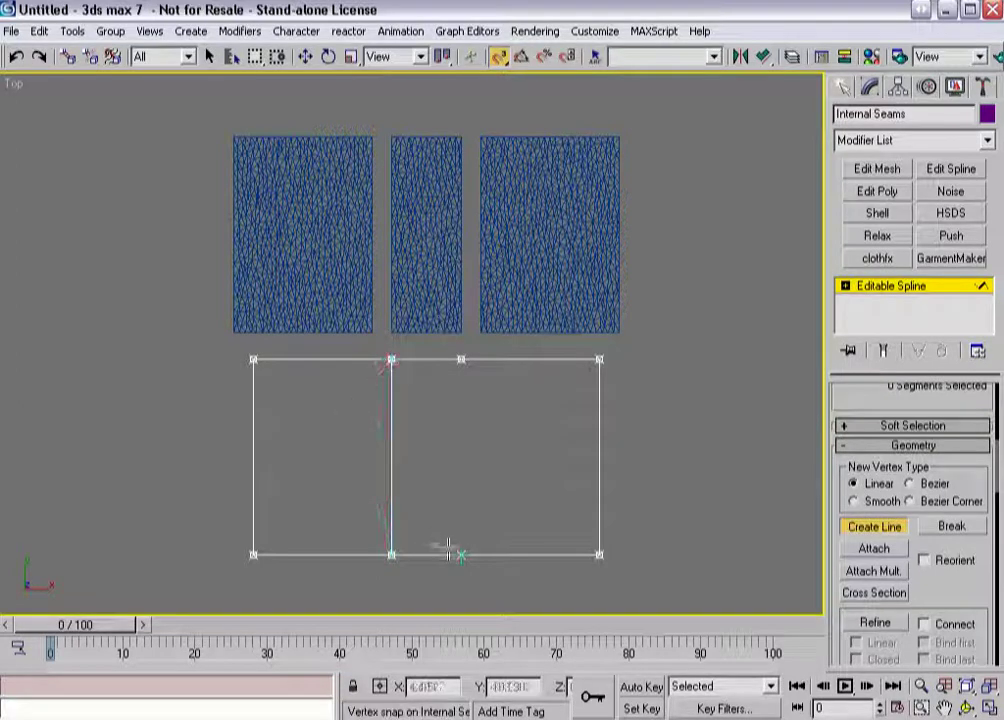
click(461, 554)
click(461, 359)
right_click(432, 398)
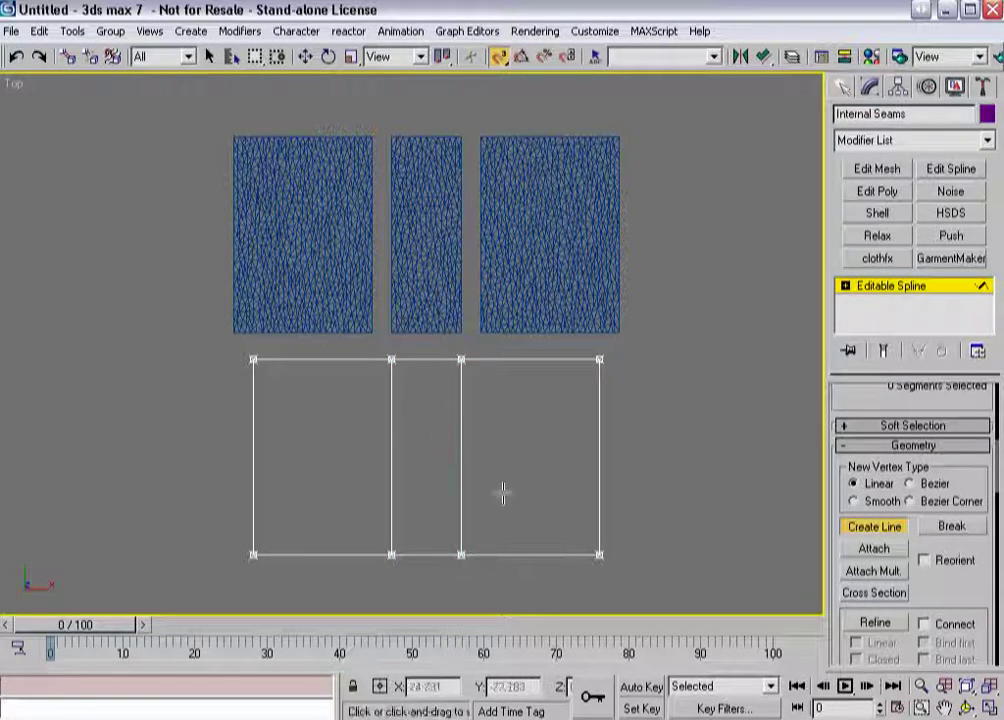
right_click(728, 497)
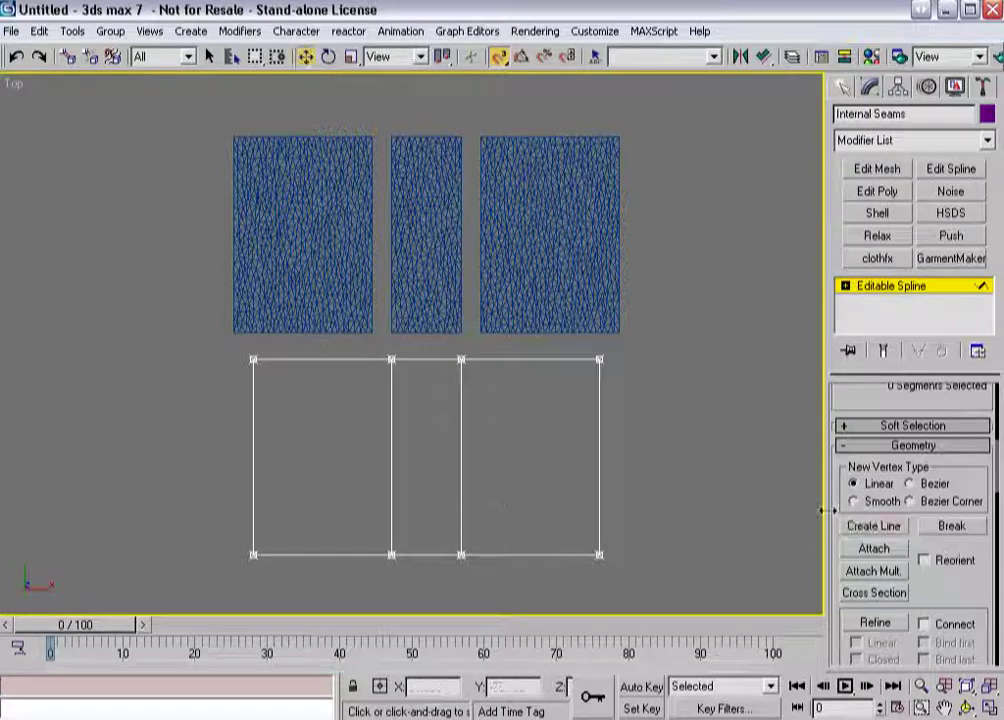
click(910, 288)
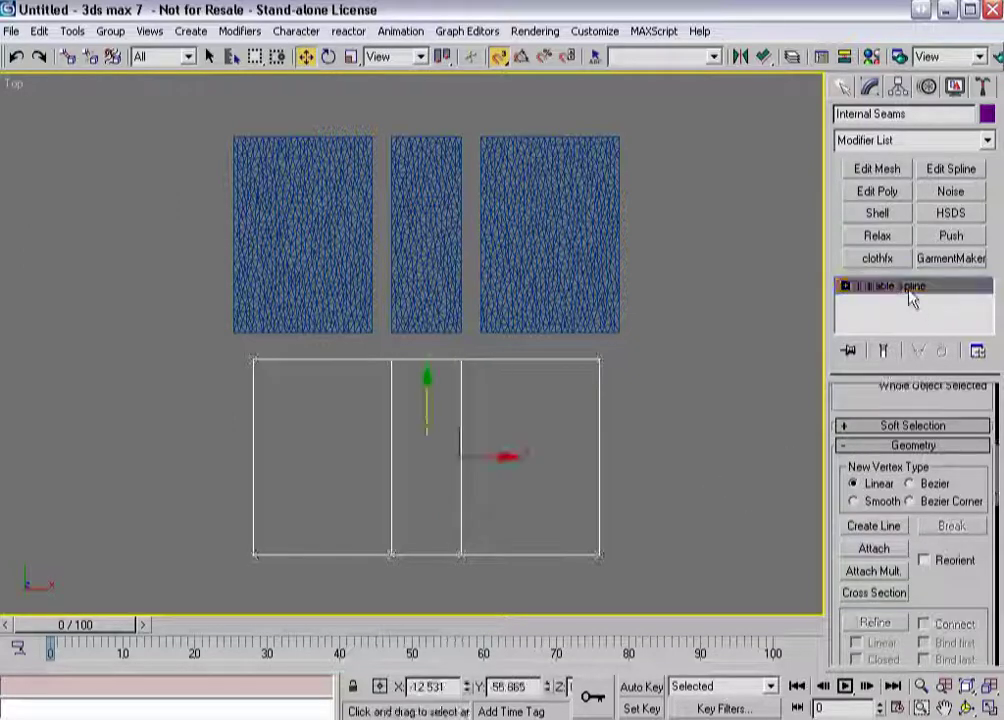
Apply GarmentMaker to Internal Seams and dismiss the 'More than 2 splines meet at a point' warning.
click(950, 259)
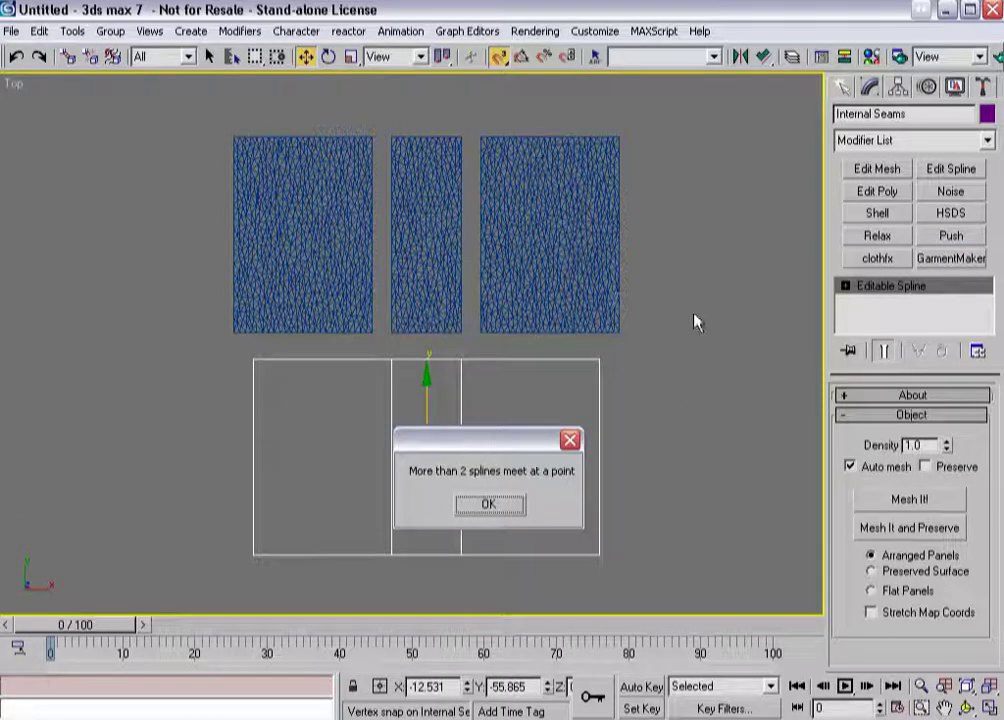
drag(473, 440, 706, 385)
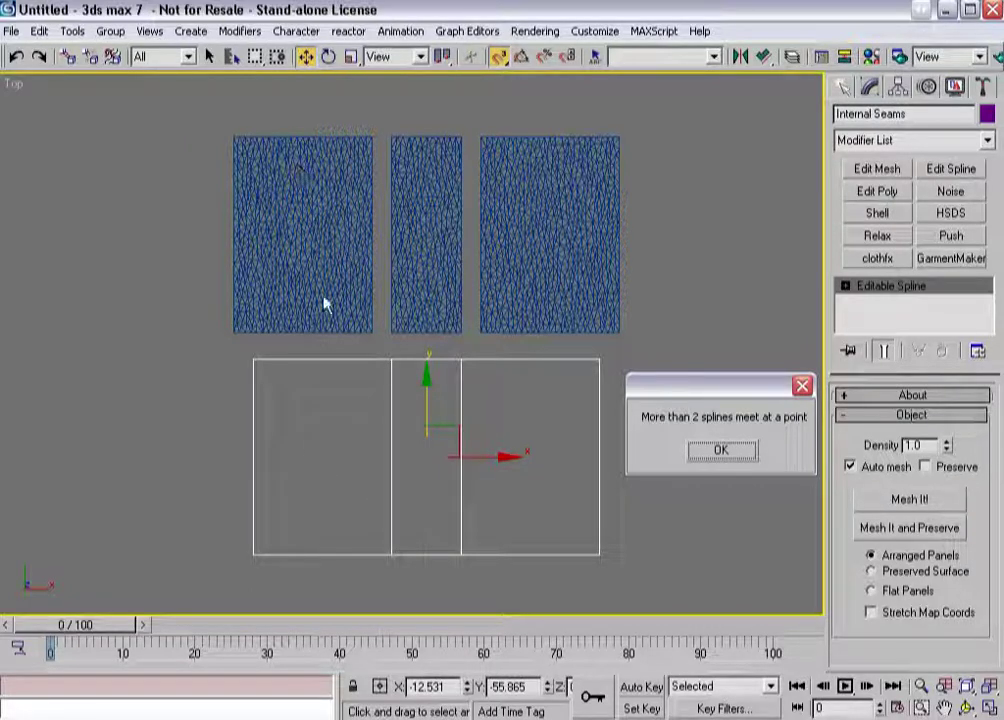
click(720, 455)
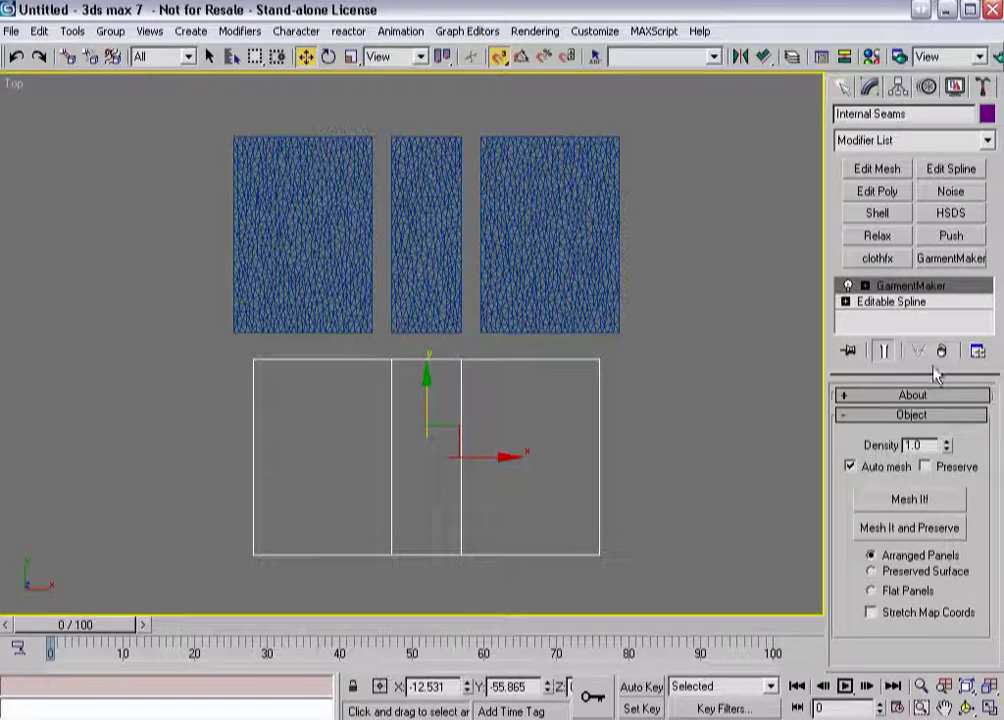
Close the warning and give the two vertical seam segments material ID 2.
click(942, 352)
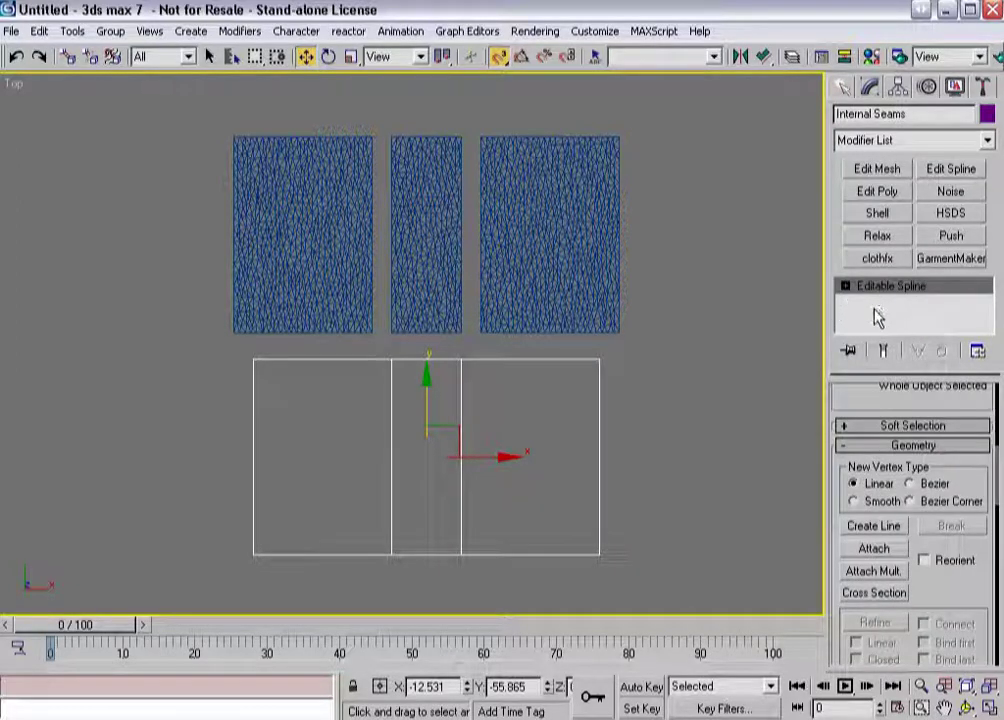
key(3)
drag(362, 420, 484, 474)
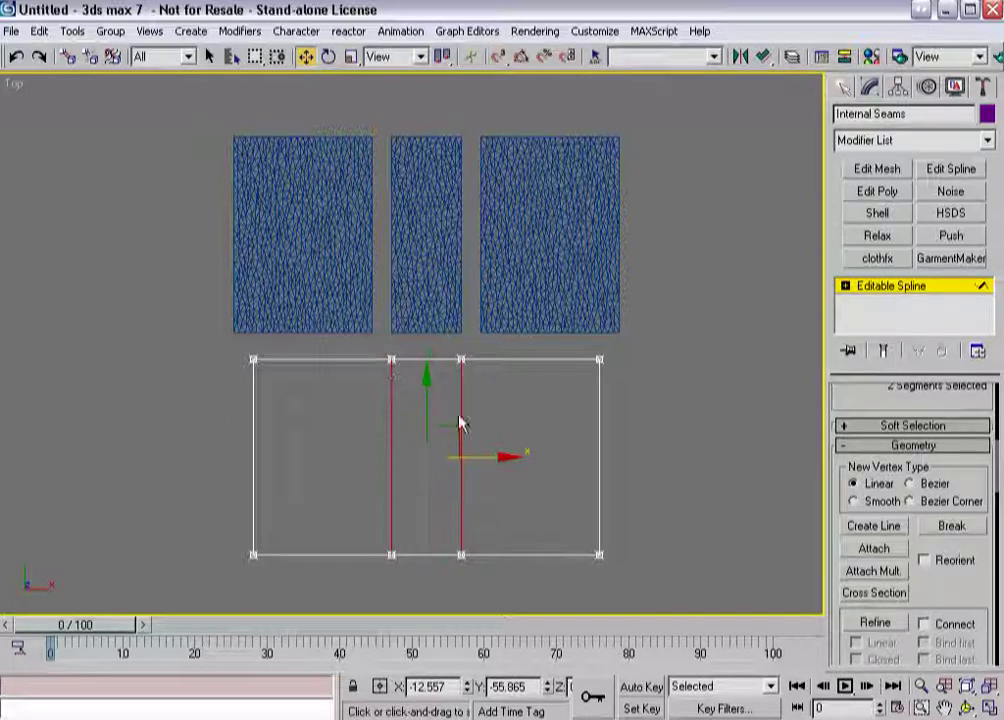
drag(847, 405, 846, 334)
scroll(847, 560, down, 10)
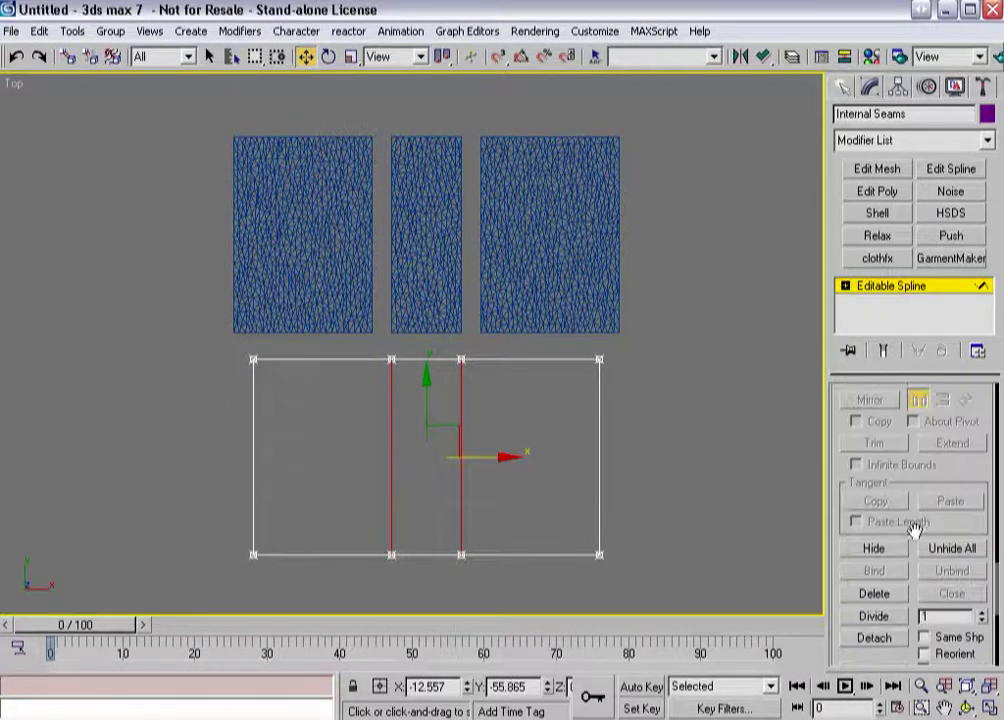
drag(918, 543, 862, 275)
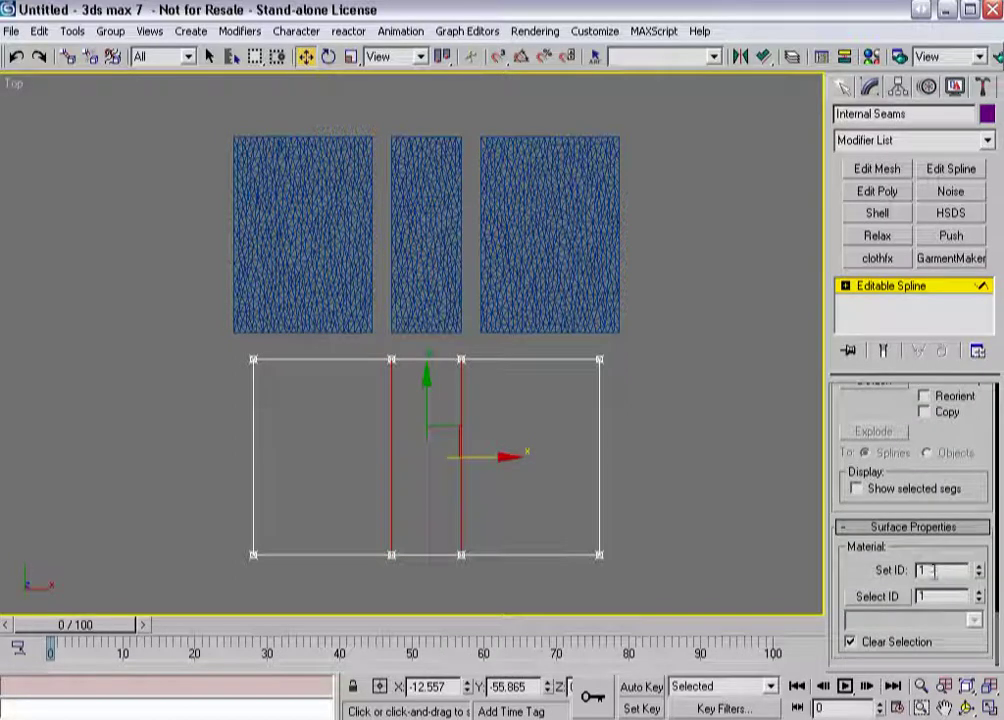
key(Tab)
text(2)
Check the IDs of the outer edges and both inner seams, then exit segment editing.
click(599, 443)
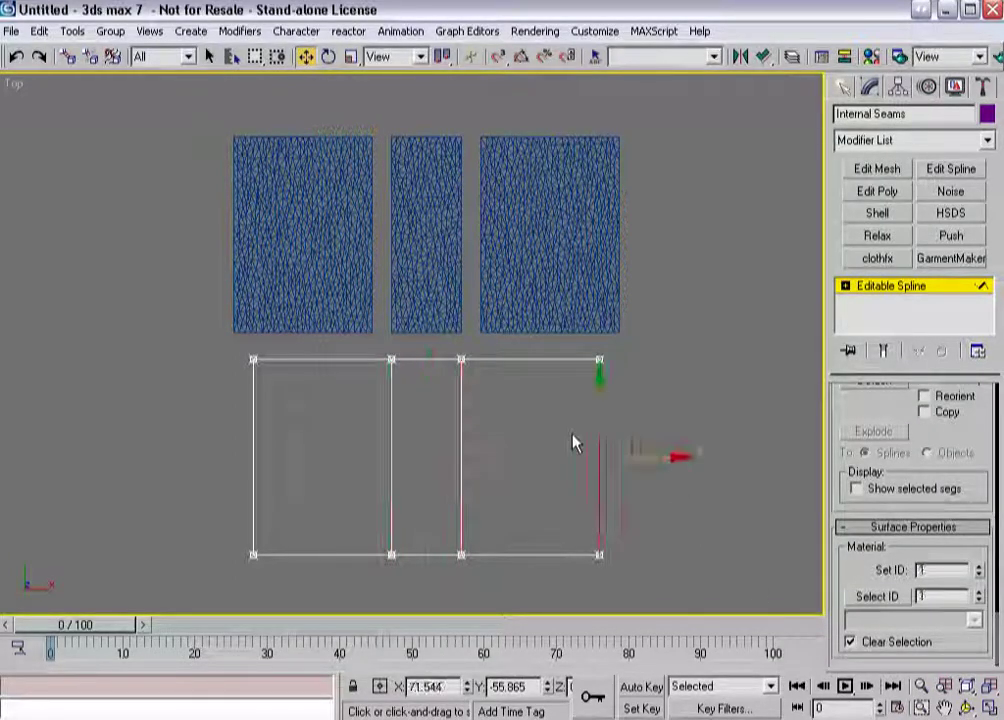
click(540, 359)
click(530, 555)
click(430, 555)
click(431, 361)
click(460, 450)
click(391, 465)
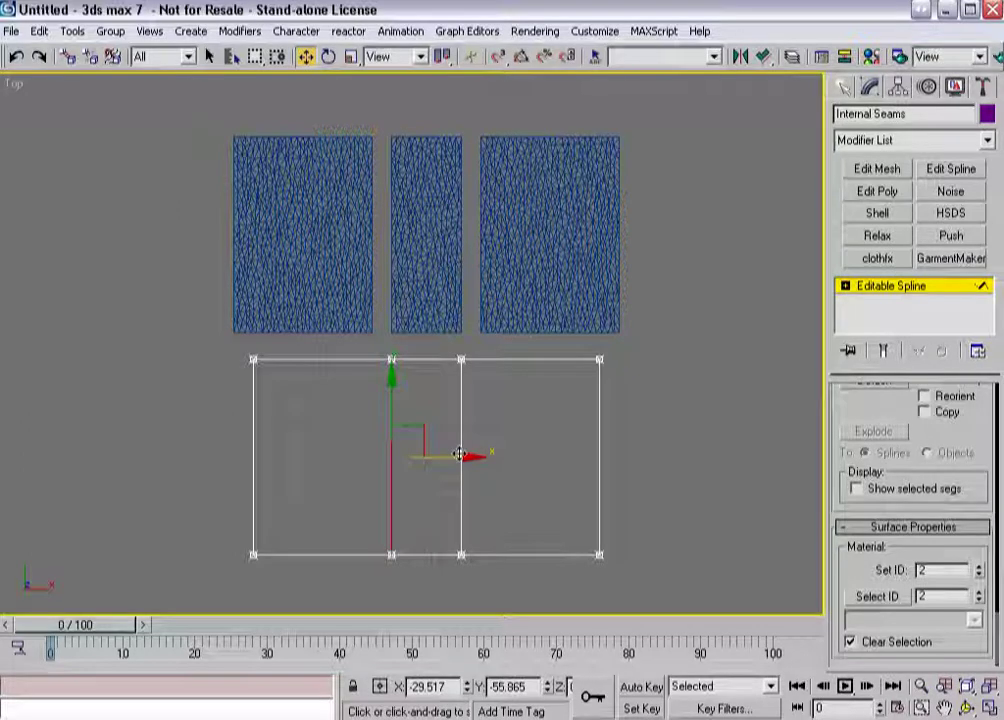
click(892, 290)
click(950, 260)
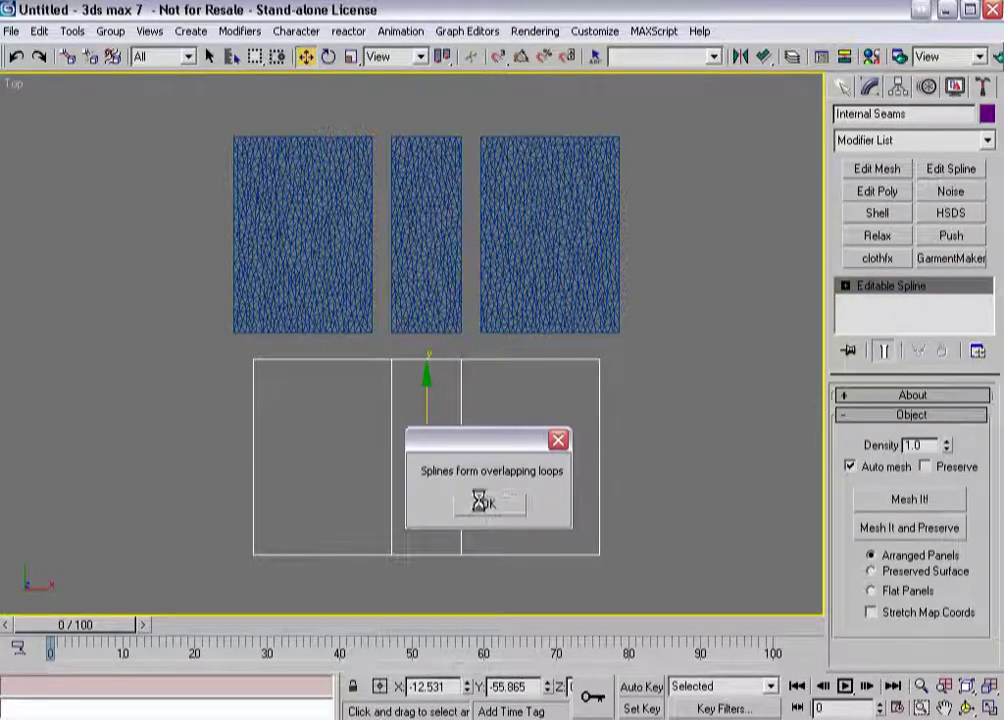
click(488, 505)
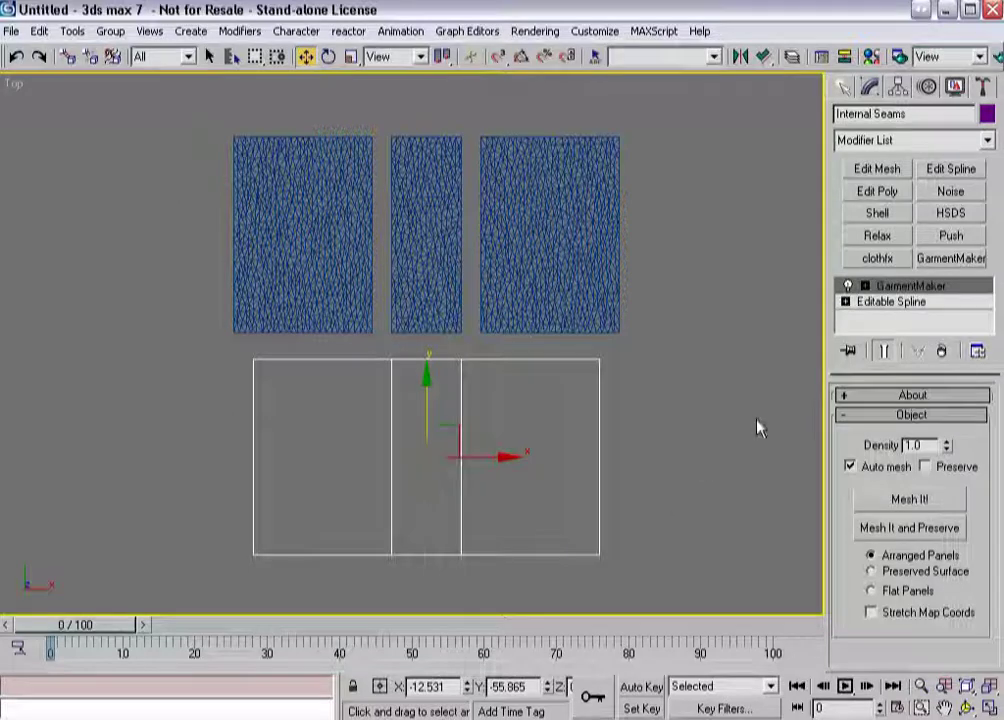
click(938, 350)
click(949, 259)
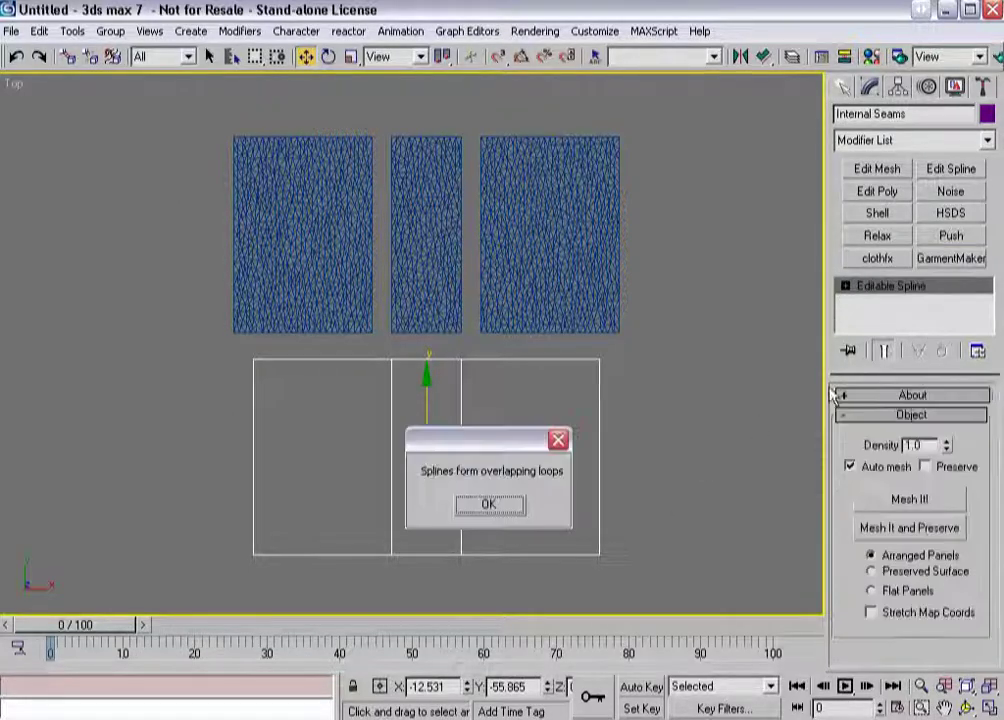
drag(481, 450, 718, 260)
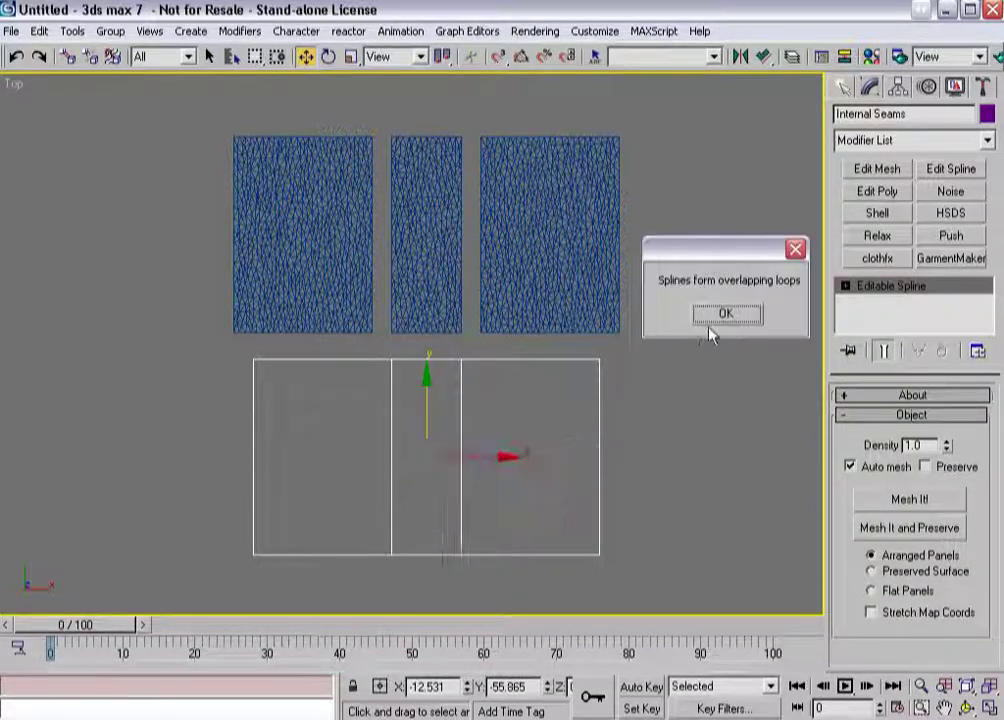
click(727, 316)
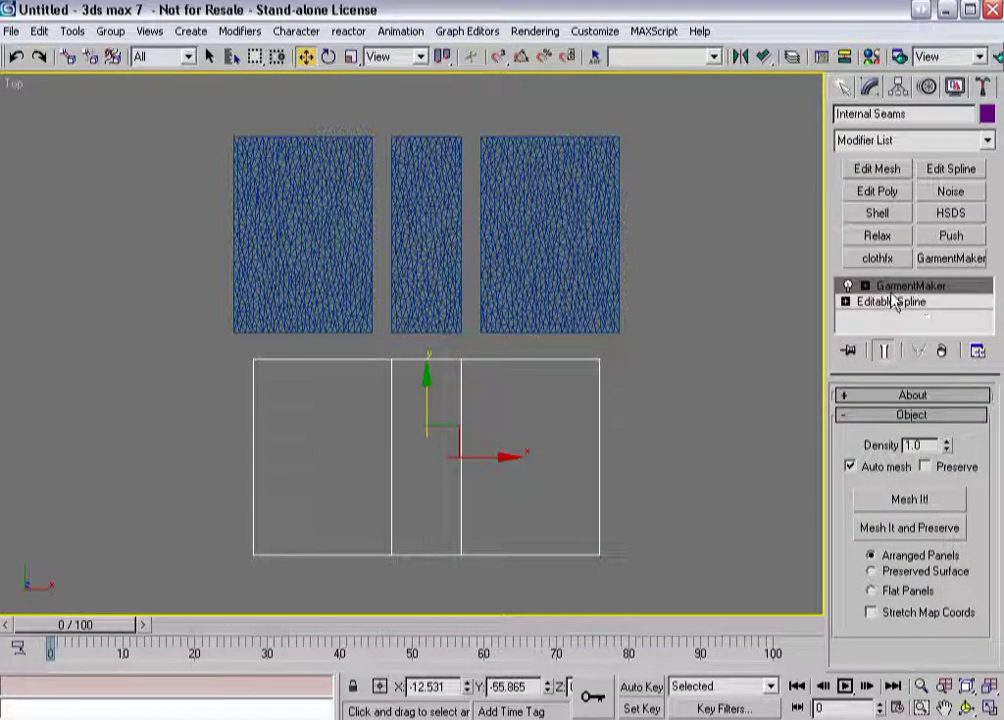
click(941, 351)
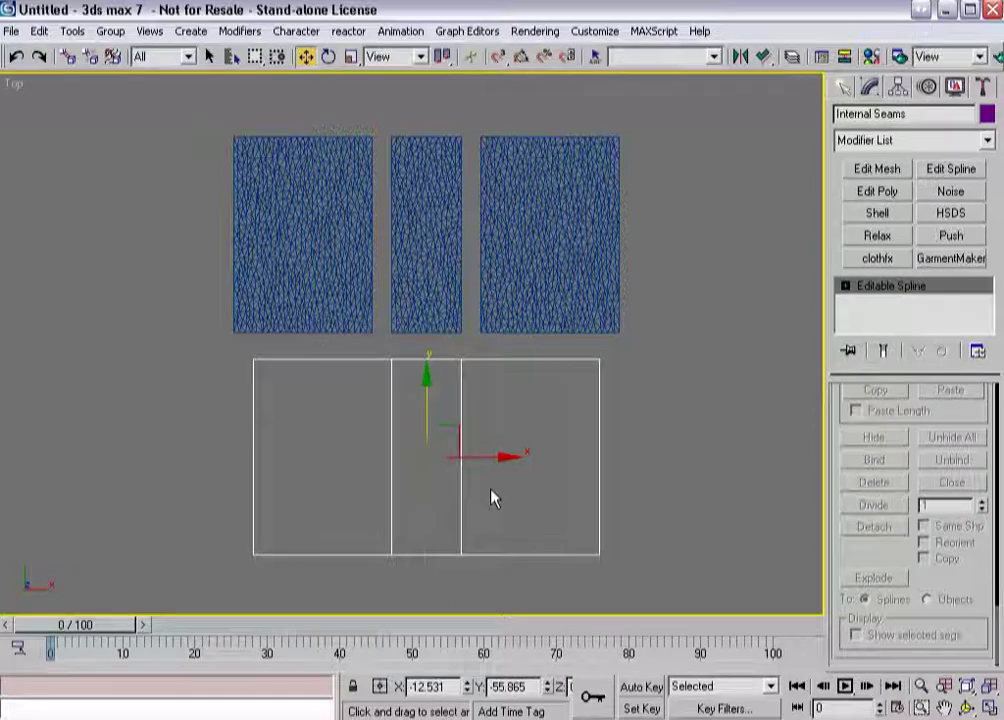
Centre the outline, then box-select the two inner seam segments and delete them.
middle_drag(385, 506, 395, 427)
scroll(395, 427, up, 3)
key(1)
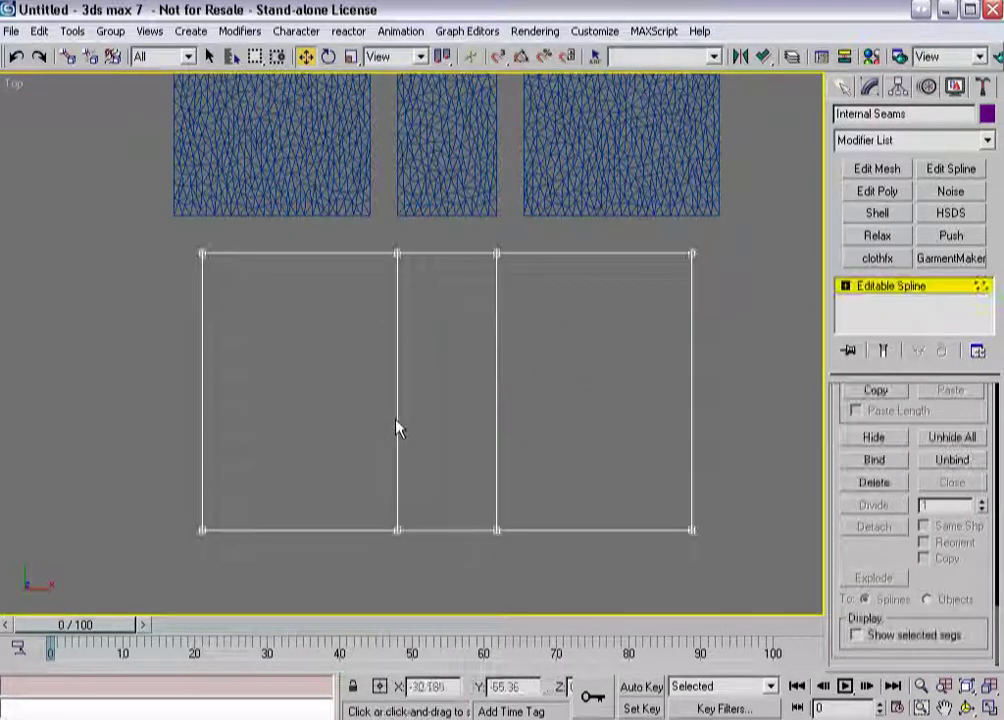
drag(370, 511, 500, 556)
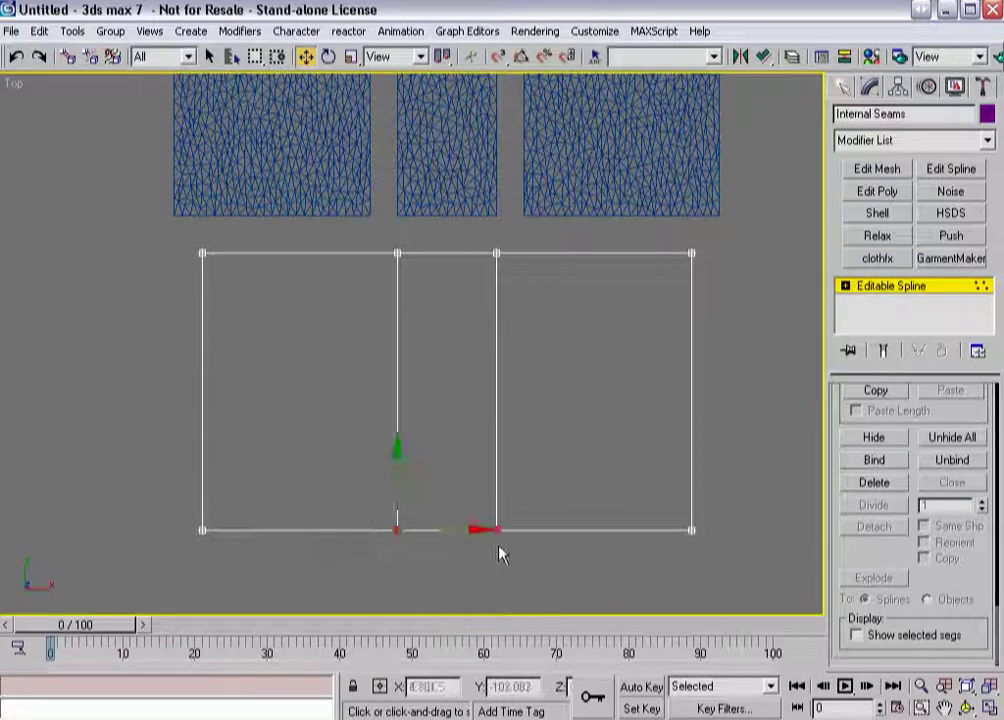
click(495, 532)
right_click(495, 532)
click(466, 417)
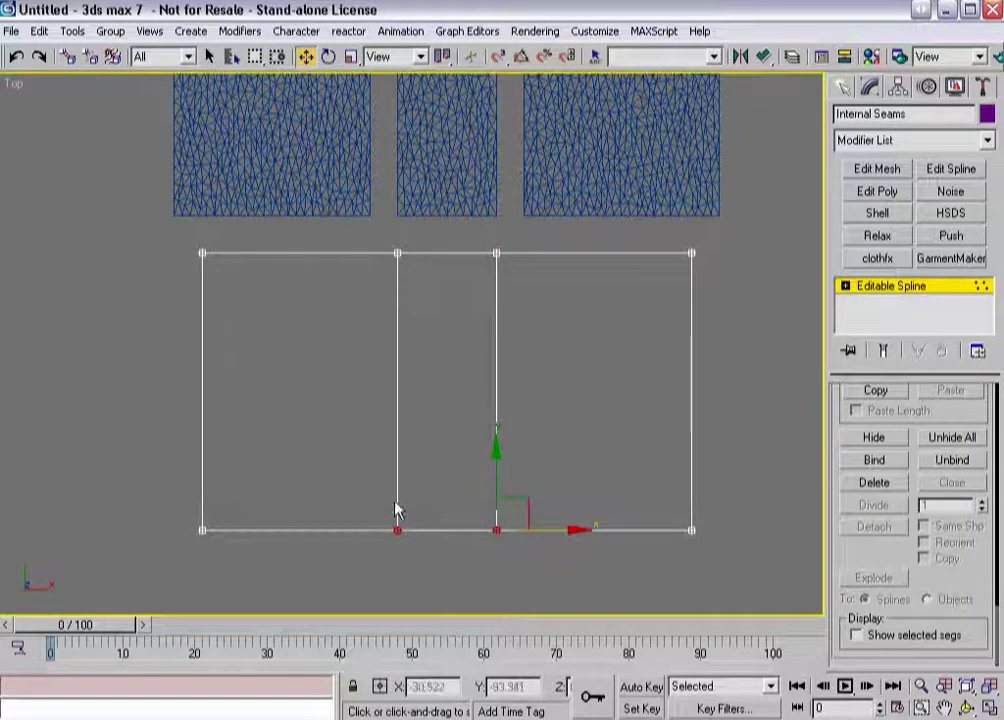
key(2)
drag(356, 378, 565, 449)
key(Delete)
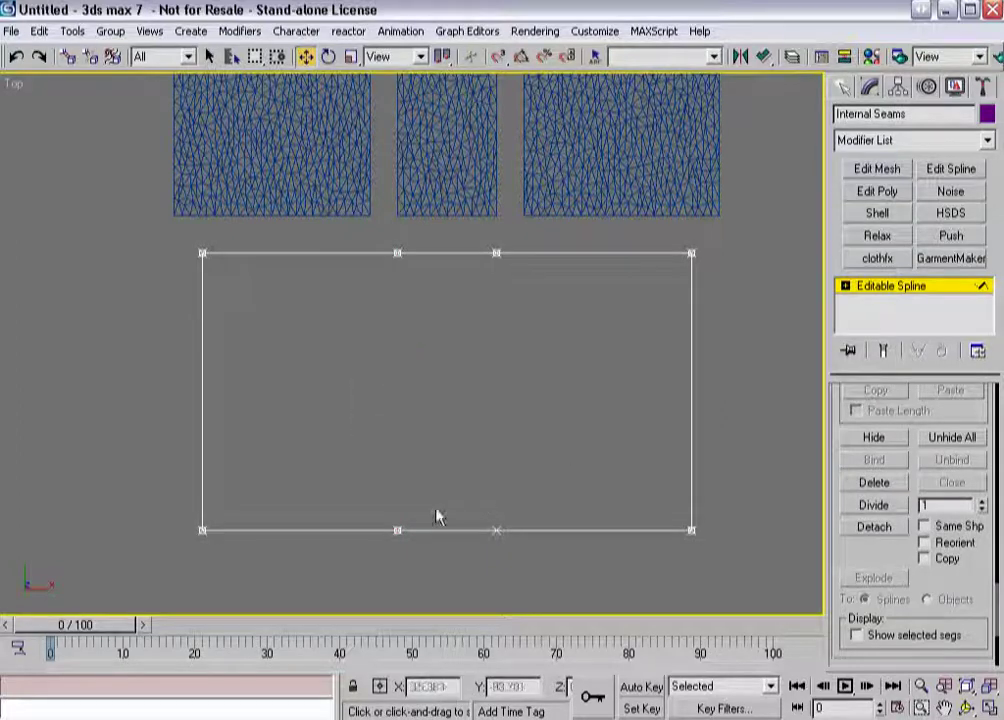
click(471, 531)
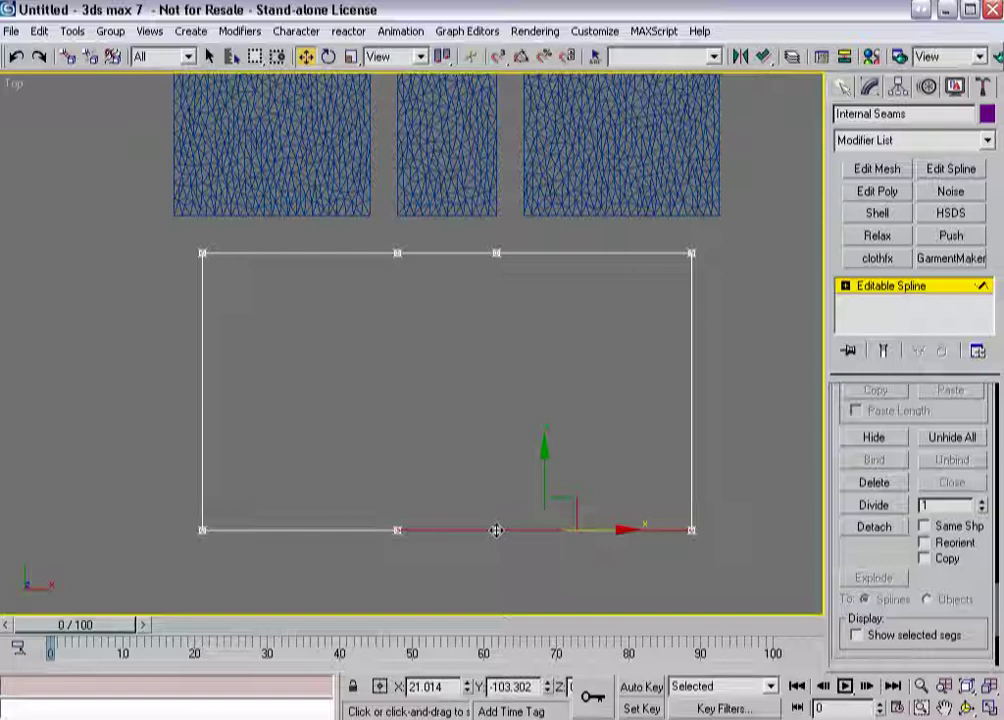
Cycle the overlapping bottom-middle vertices and start Create Line with vertex snapping on.
key(1)
drag(470, 490, 500, 531)
right_click(500, 531)
click(466, 645)
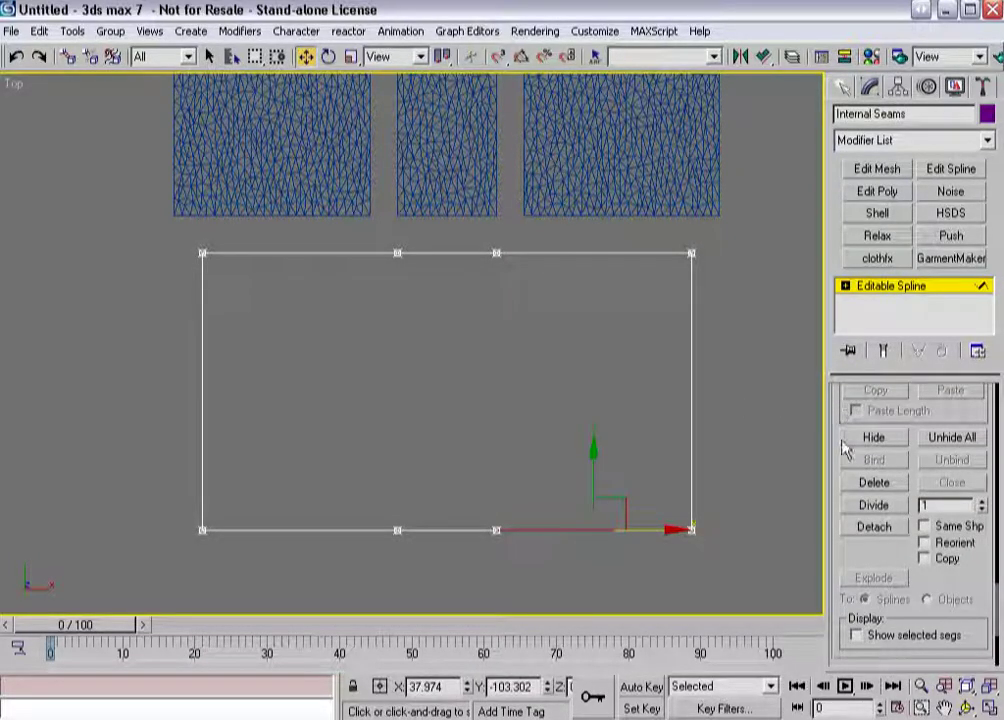
scroll(840, 418, up, 5)
scroll(838, 470, up, 10)
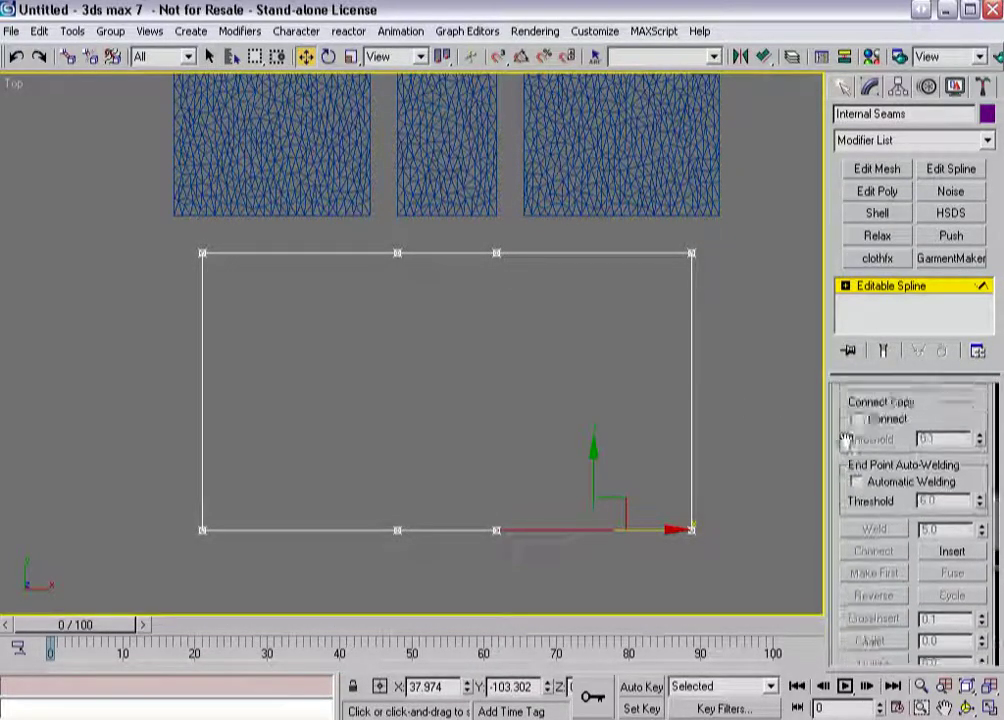
click(855, 516)
key(s)
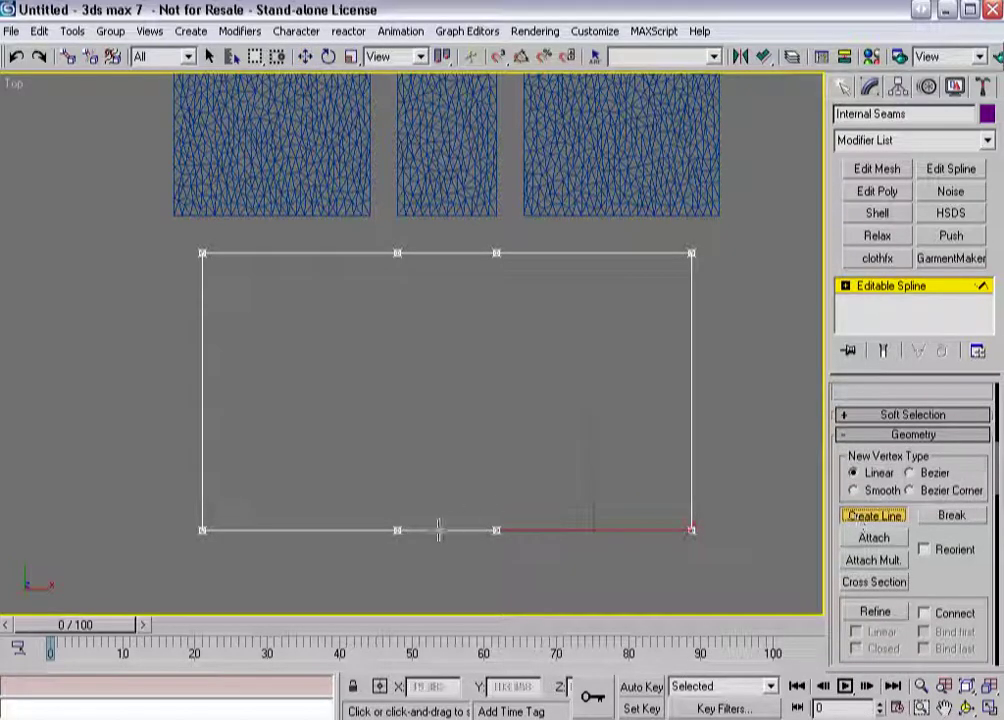
Draw left and right vertical seam lines from the bottom middle vertices to the top ones.
click(397, 530)
click(397, 253)
right_click(473, 370)
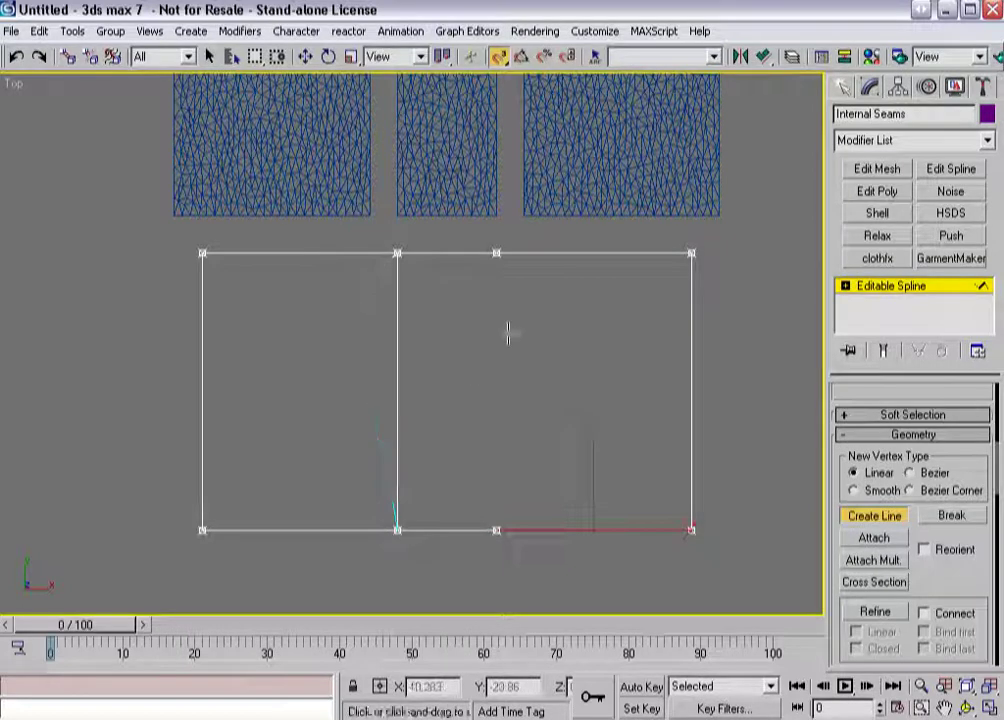
click(496, 530)
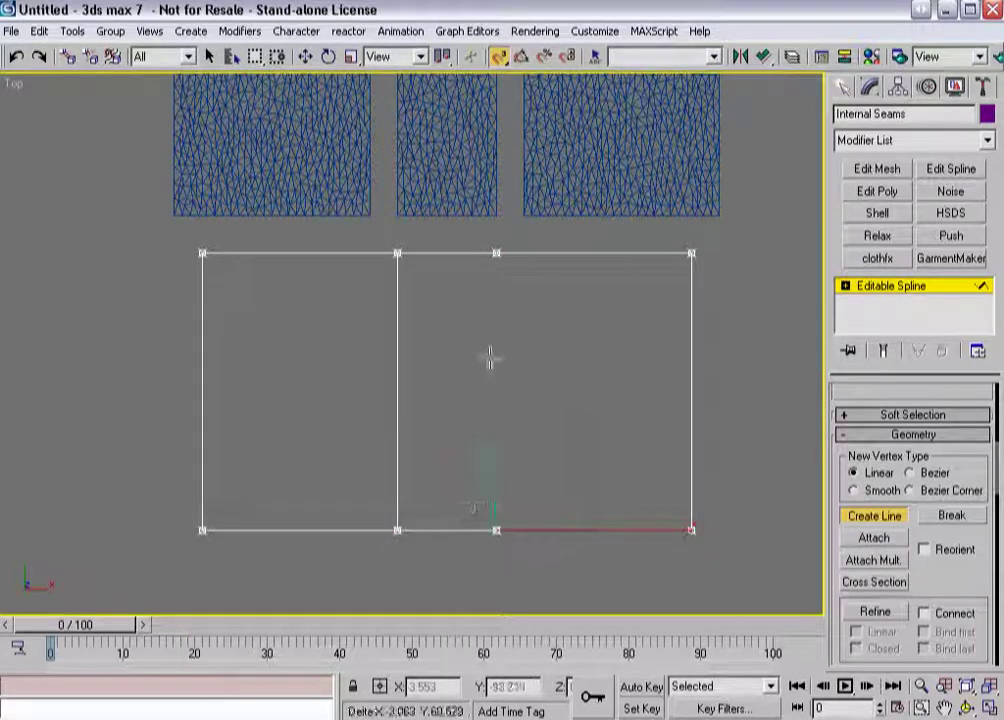
click(496, 253)
right_click(500, 298)
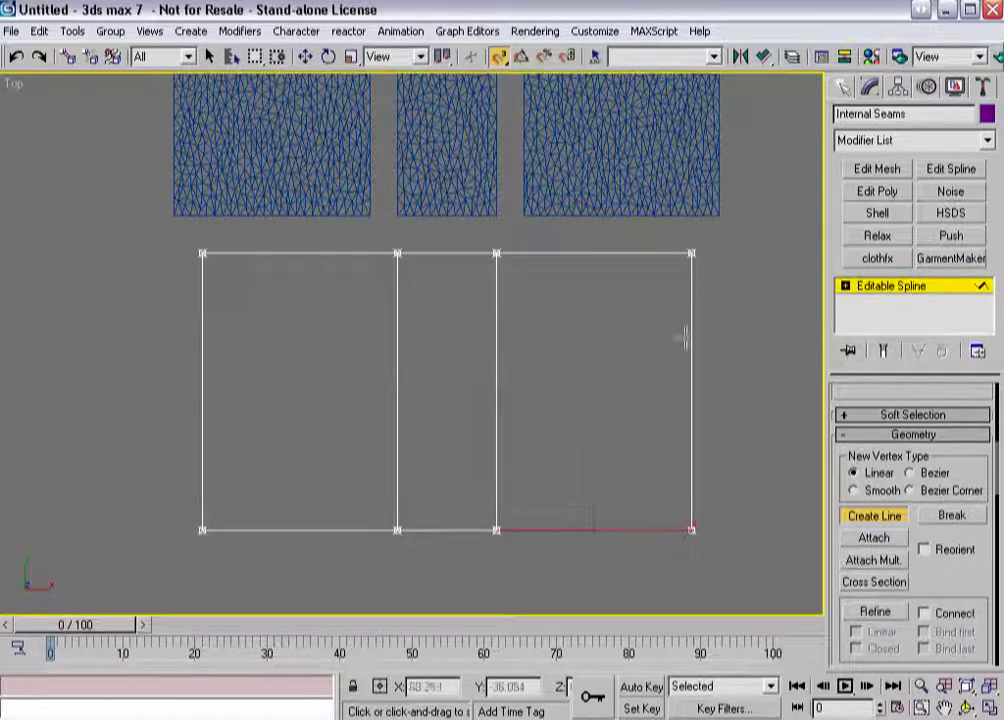
Select both new seam lines and set their Surface Properties material ID to 2.
key(w)
drag(354, 366, 527, 426)
right_click(866, 405)
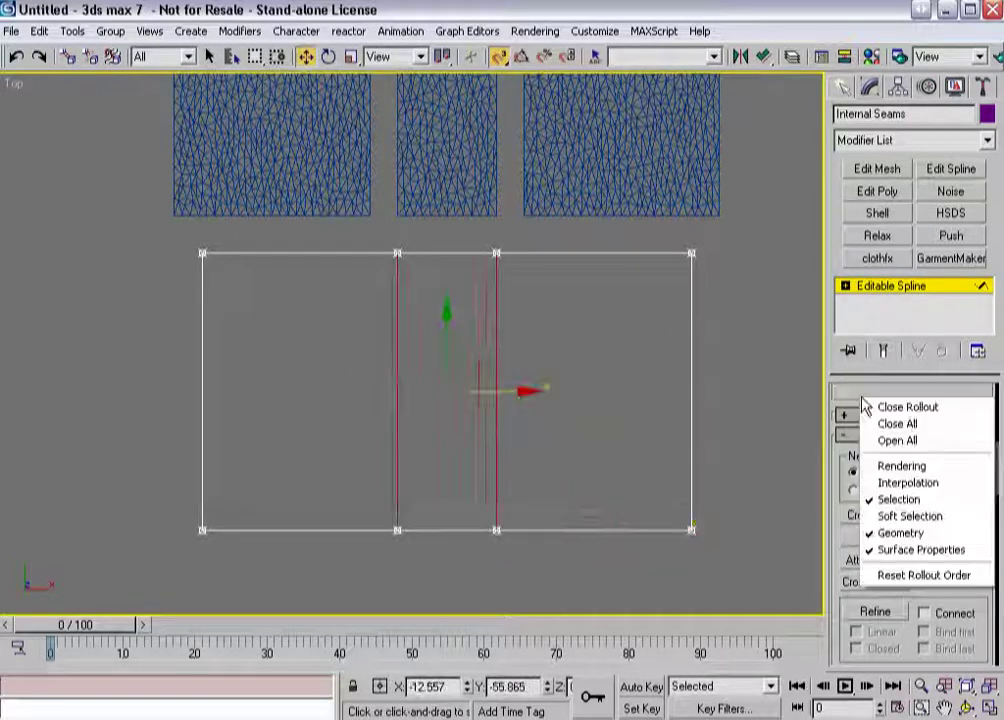
click(895, 549)
text(2)
key(Tab)
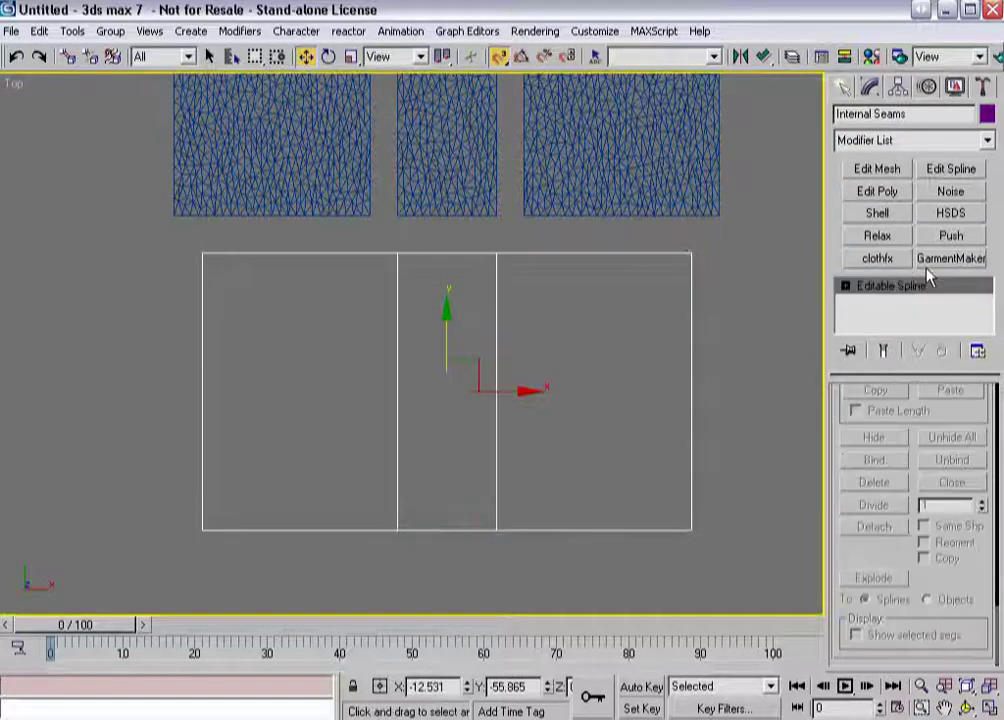
Mesh Internal Seams with GarmentMaker and move the white panel beneath the three blue panels.
click(945, 259)
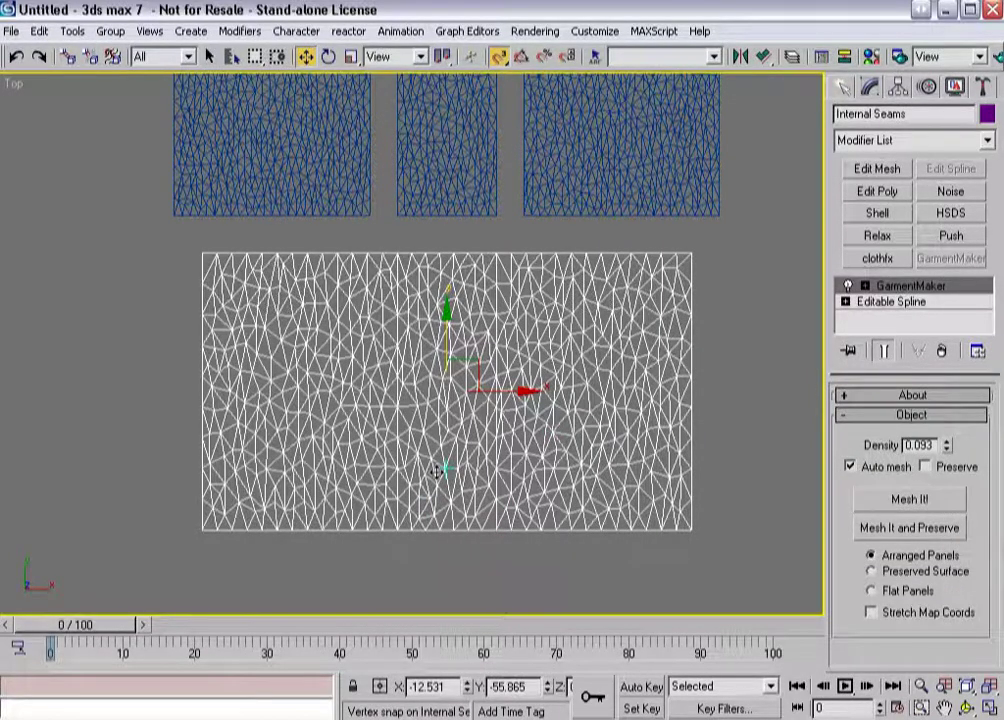
scroll(430, 466, up, 2)
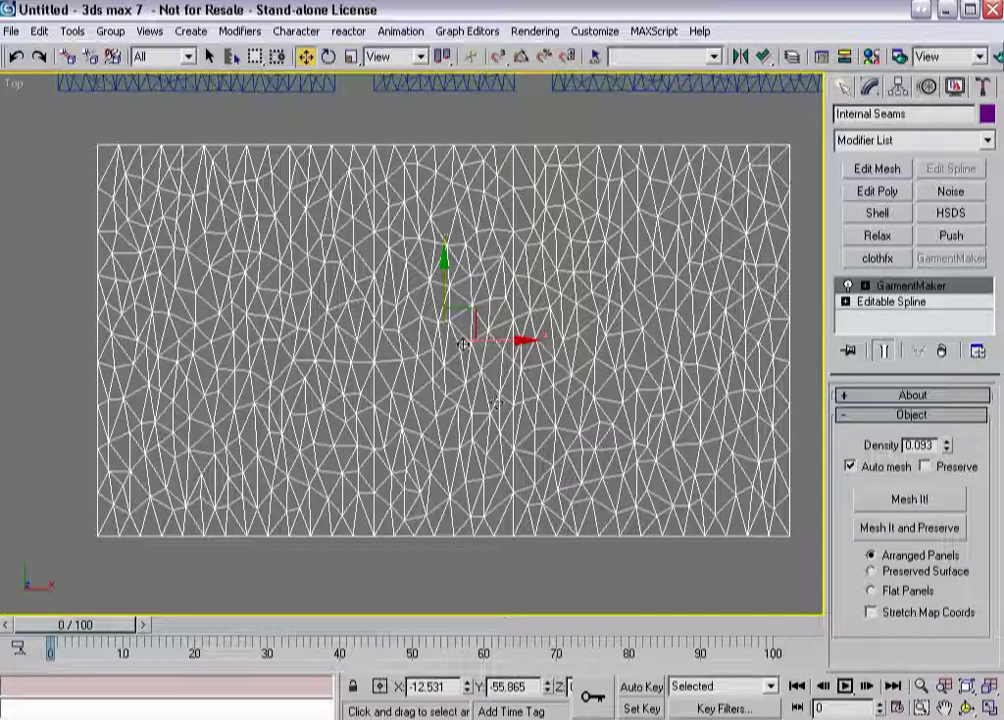
mouse_move(460, 320)
mouse_down()
mouse_move(364, 304)
mouse_move(432, 332)
mouse_move(432, 310)
mouse_move(445, 305)
mouse_move(445, 316)
mouse_up()
scroll(445, 316, down, 2)
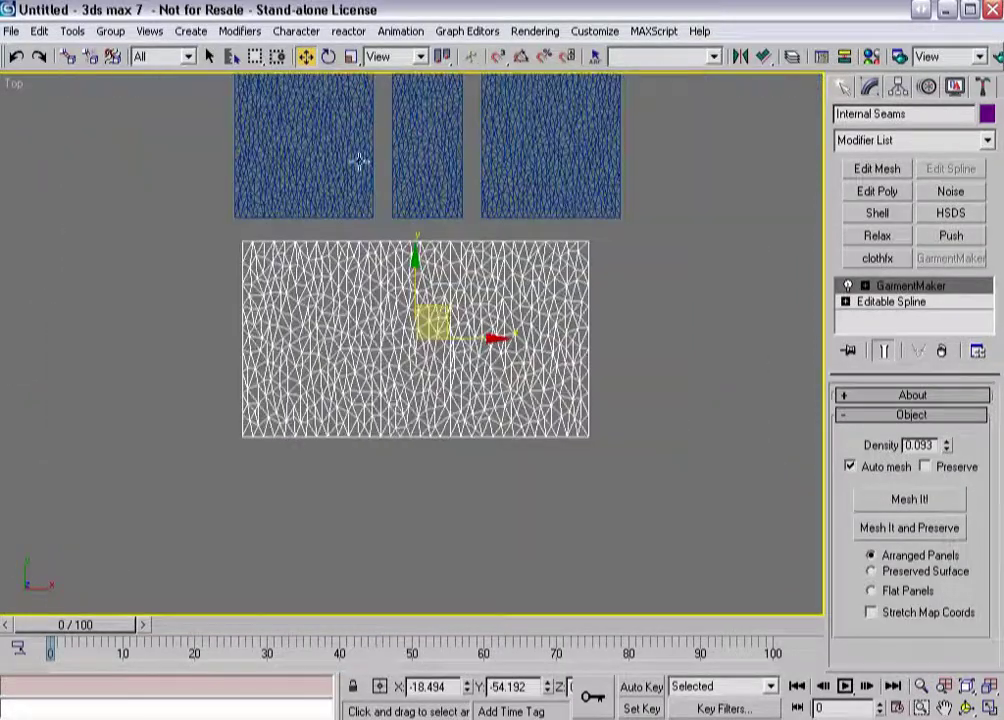
middle_drag(471, 172, 453, 273)
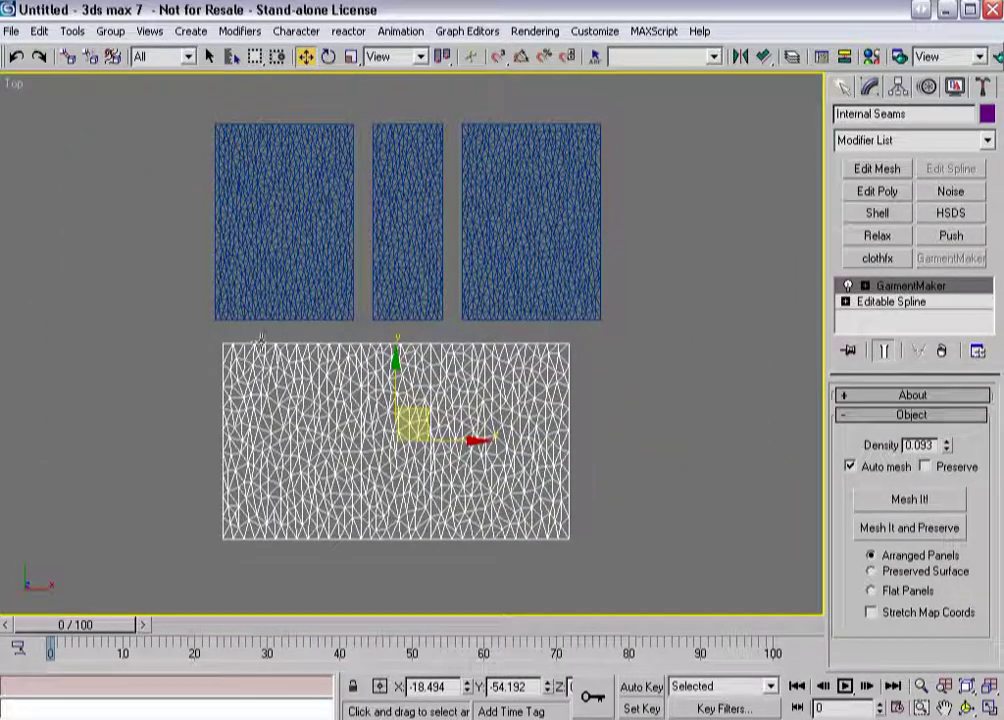